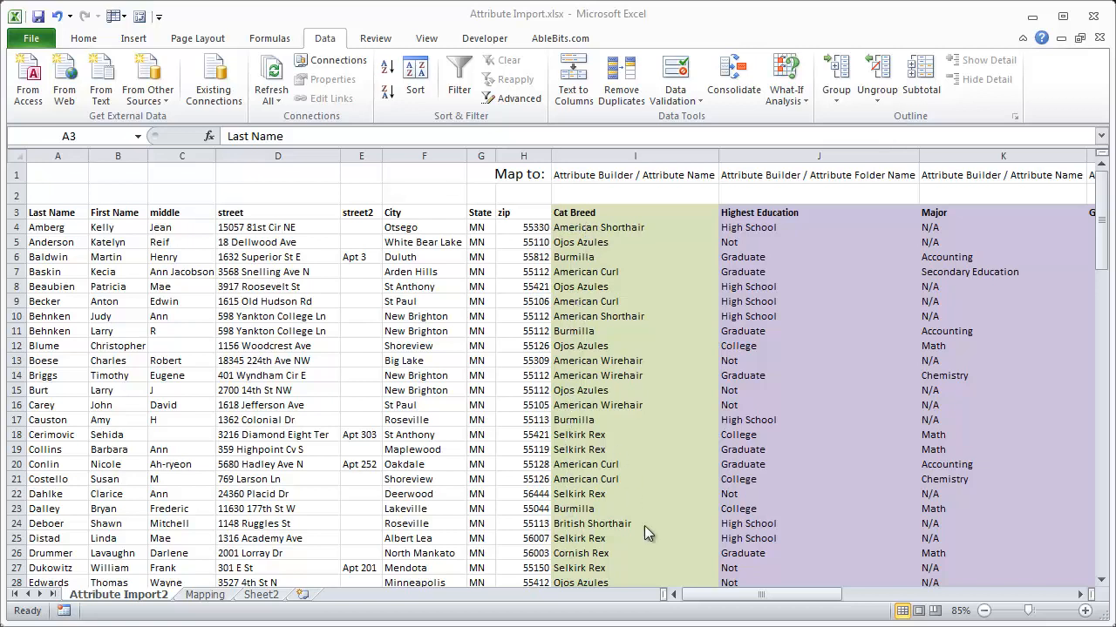
Review the Attribute Import2 sheet's columns from Cat Breed through RegDate and the Attribute Builder mappings noted above them
{"action": "left_click", "coordinate": [720, 598]}
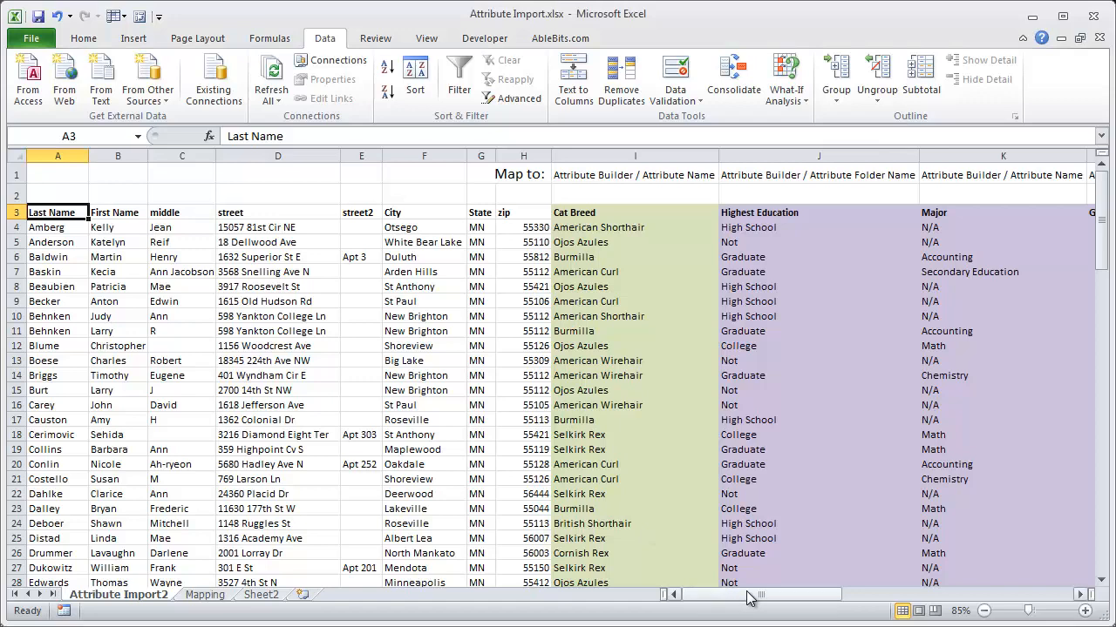
{"action": "left_click", "coordinate": [1081, 595]}
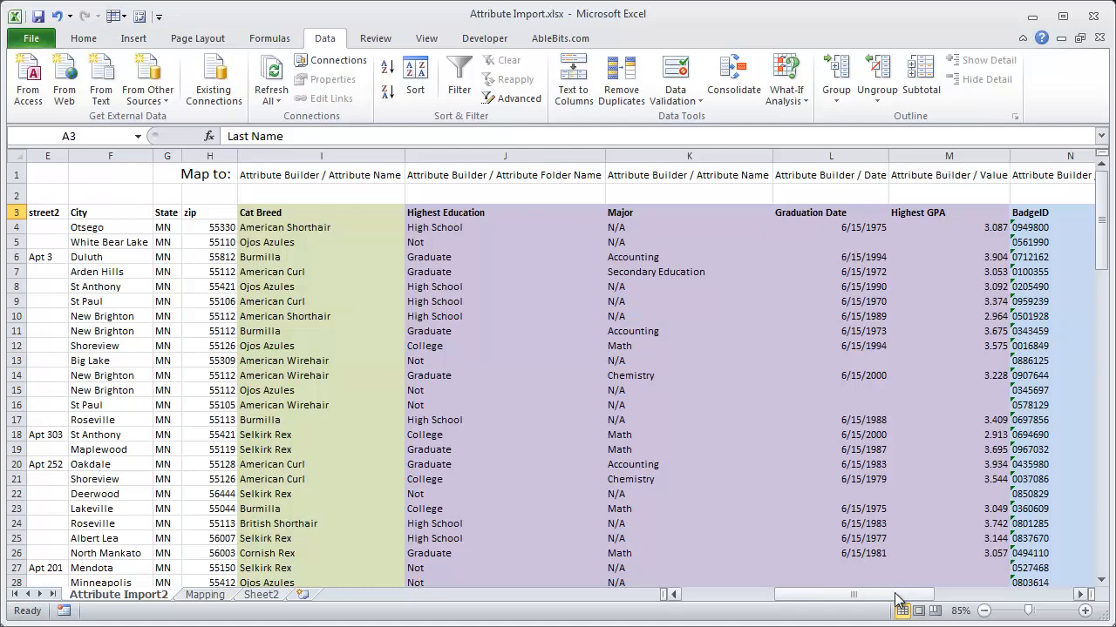
{"action": "left_click_drag", "start_coordinate": [901, 602], "coordinate": [1042, 597]}
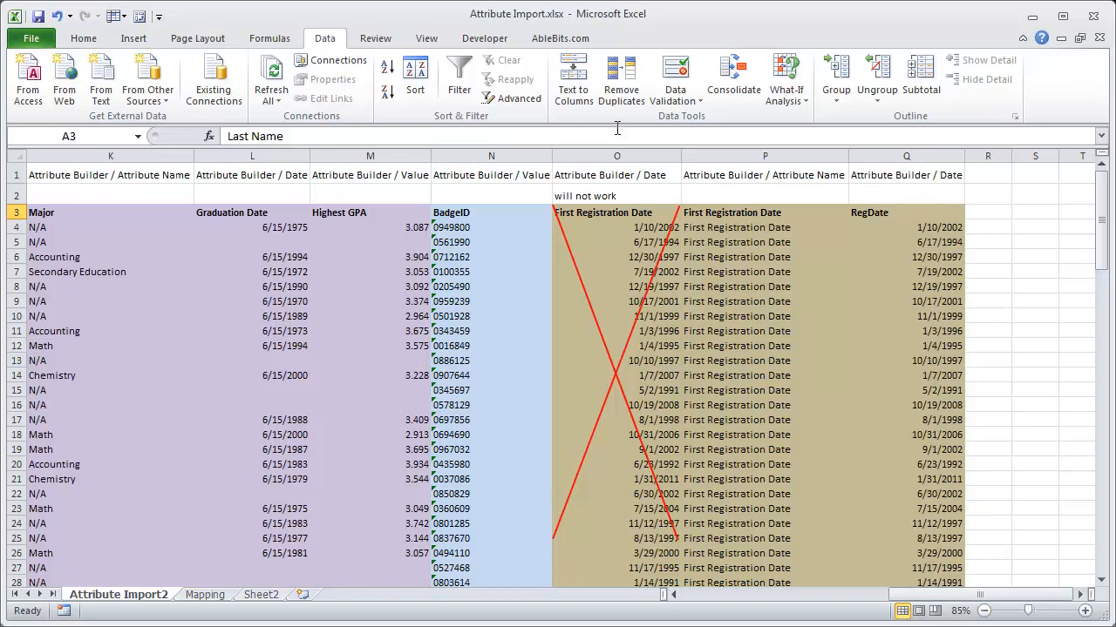
{"action": "left_click_drag", "start_coordinate": [466, 14], "coordinate": [1115, 25]}
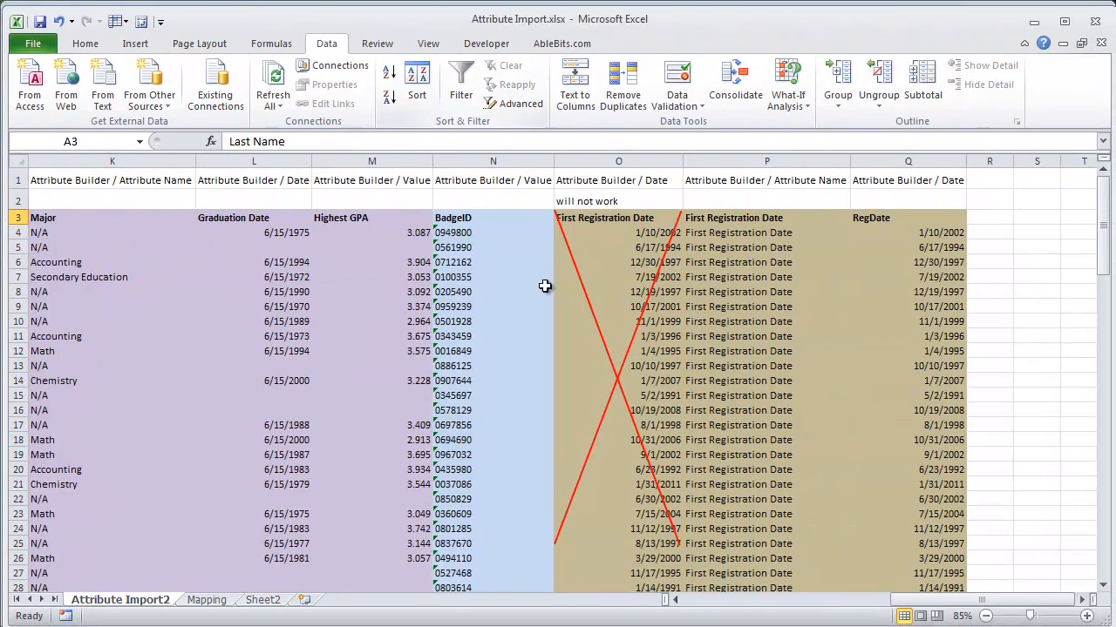
{"action": "left_click_drag", "start_coordinate": [910, 600], "coordinate": [688, 600]}
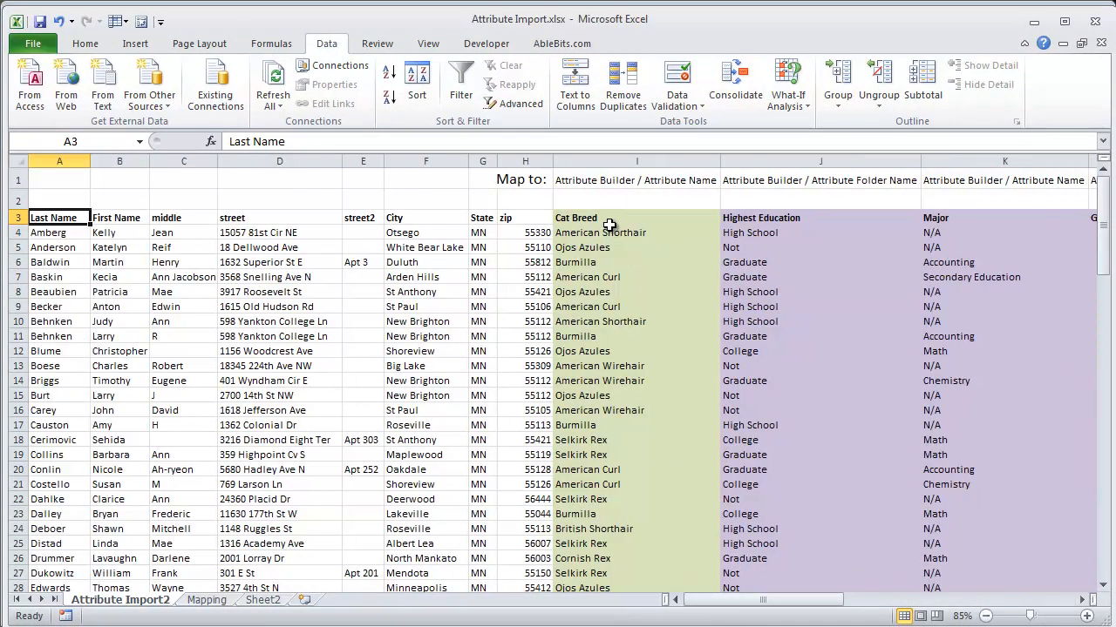
{"action": "left_click_drag", "start_coordinate": [739, 601], "coordinate": [795, 609]}
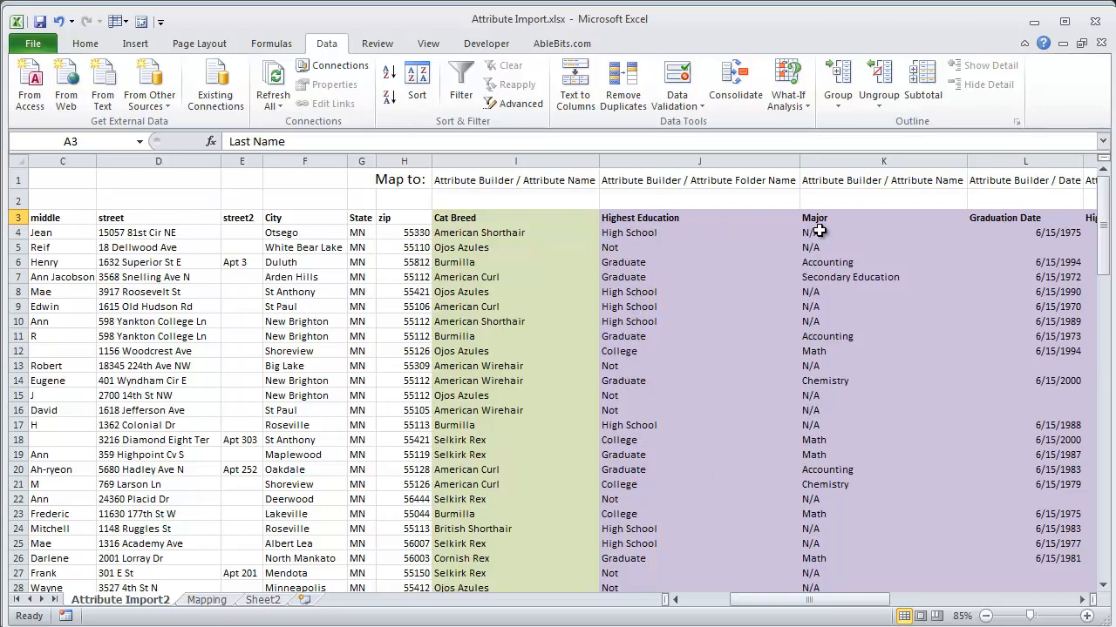
{"action": "left_click_drag", "start_coordinate": [801, 600], "coordinate": [852, 602]}
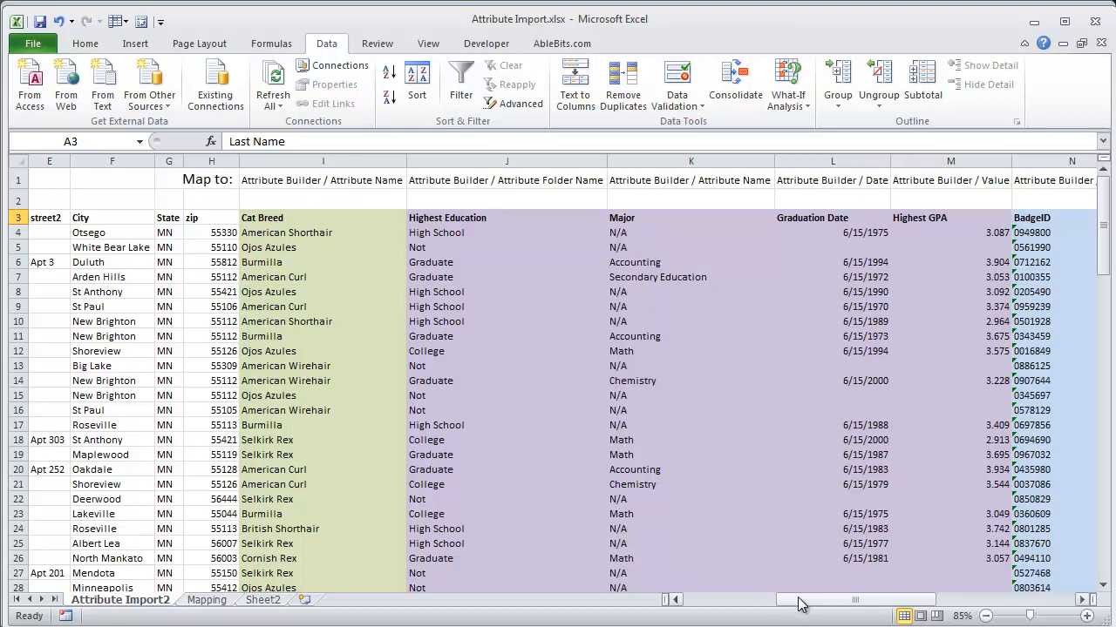
{"action": "left_click_drag", "start_coordinate": [800, 604], "coordinate": [879, 604]}
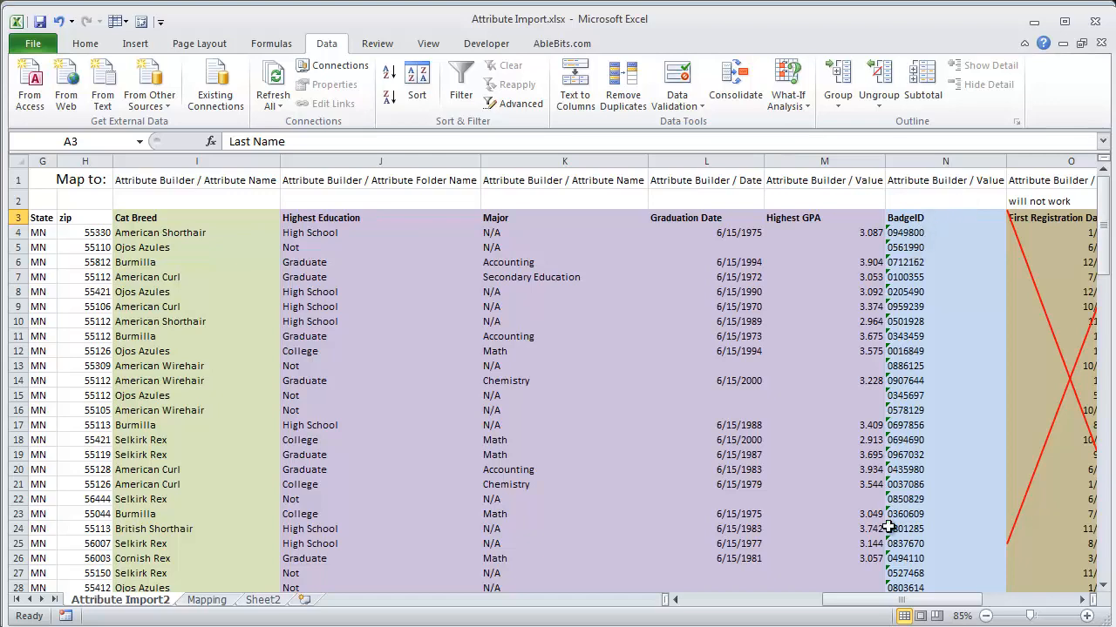
{"action": "left_click_drag", "start_coordinate": [896, 605], "coordinate": [989, 605]}
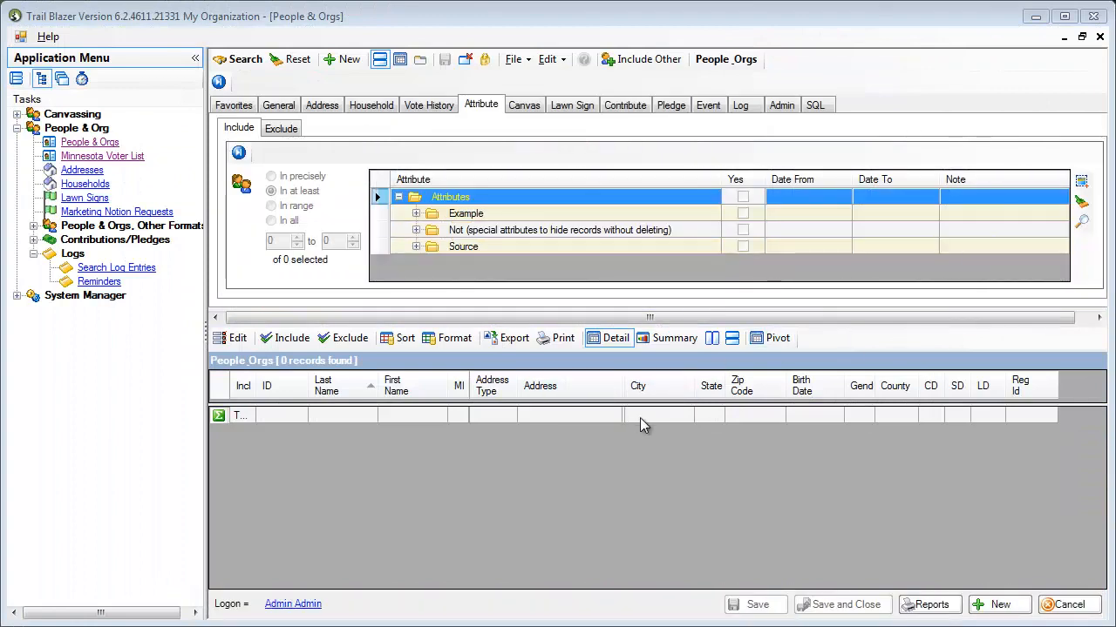
Switch to Trail Blazer and start a CSV import of People & Org records with a new source attribute named "Cats School etc"
{"action": "left_click", "coordinate": [515, 61]}
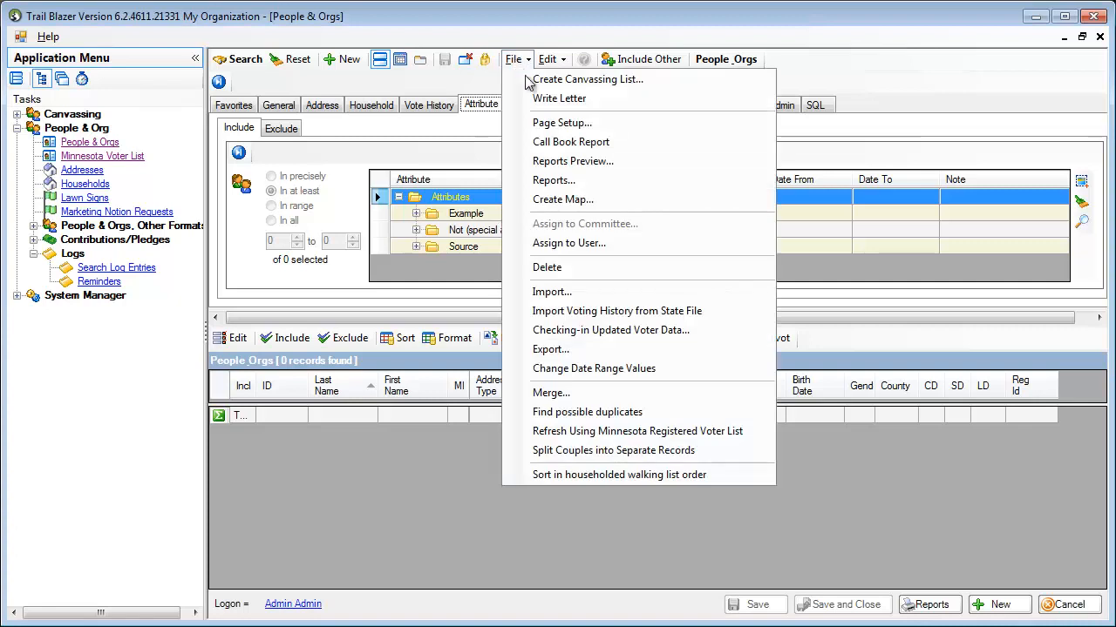
{"action": "left_click", "coordinate": [545, 296]}
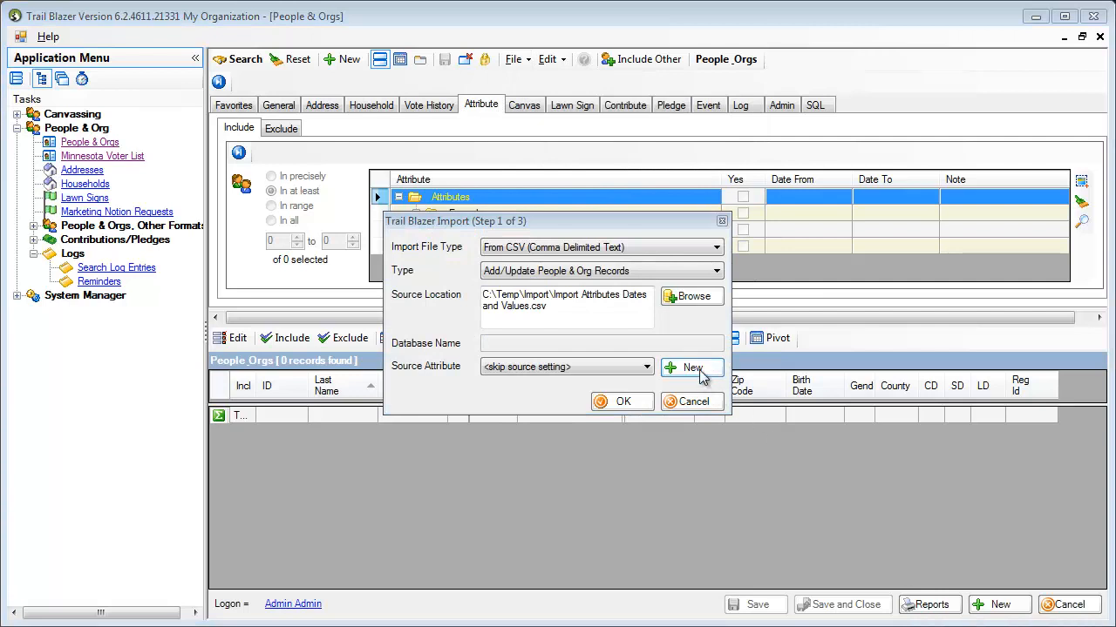
{"action": "left_click_drag", "start_coordinate": [579, 310], "coordinate": [481, 294]}
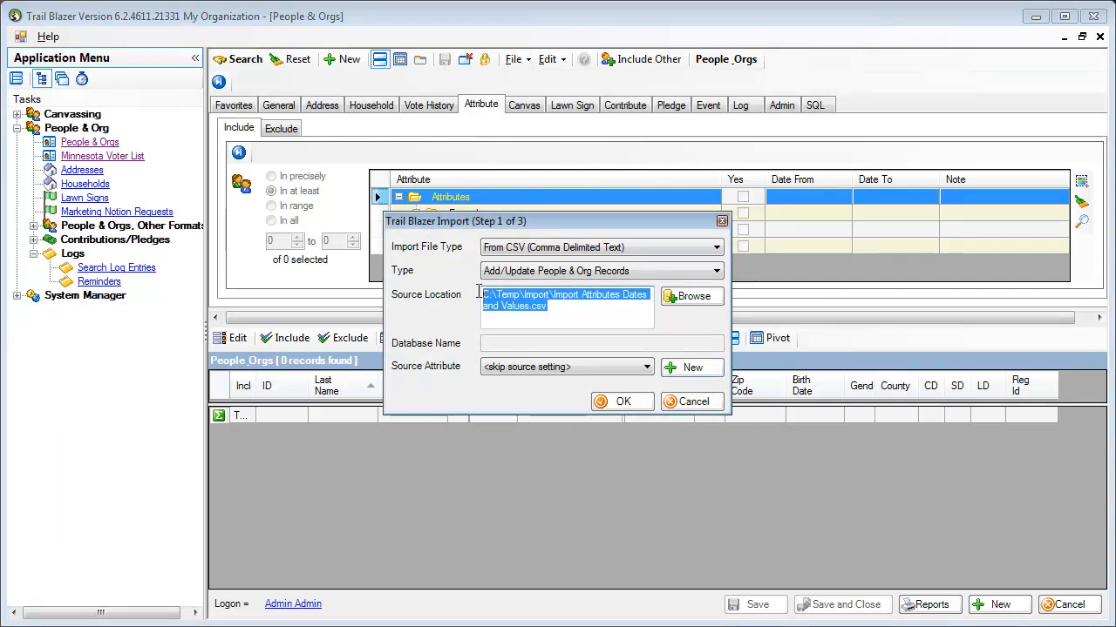
{"action": "left_click", "coordinate": [688, 370]}
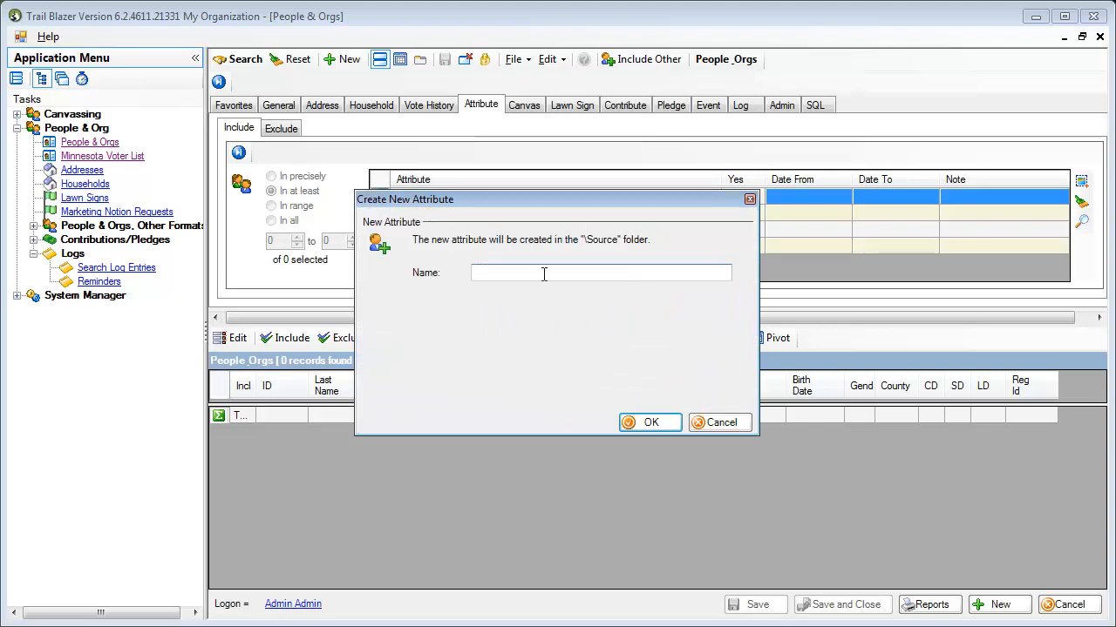
{"action": "type", "text": "Date School etc"}
{"action": "left_click", "coordinate": [651, 423]}
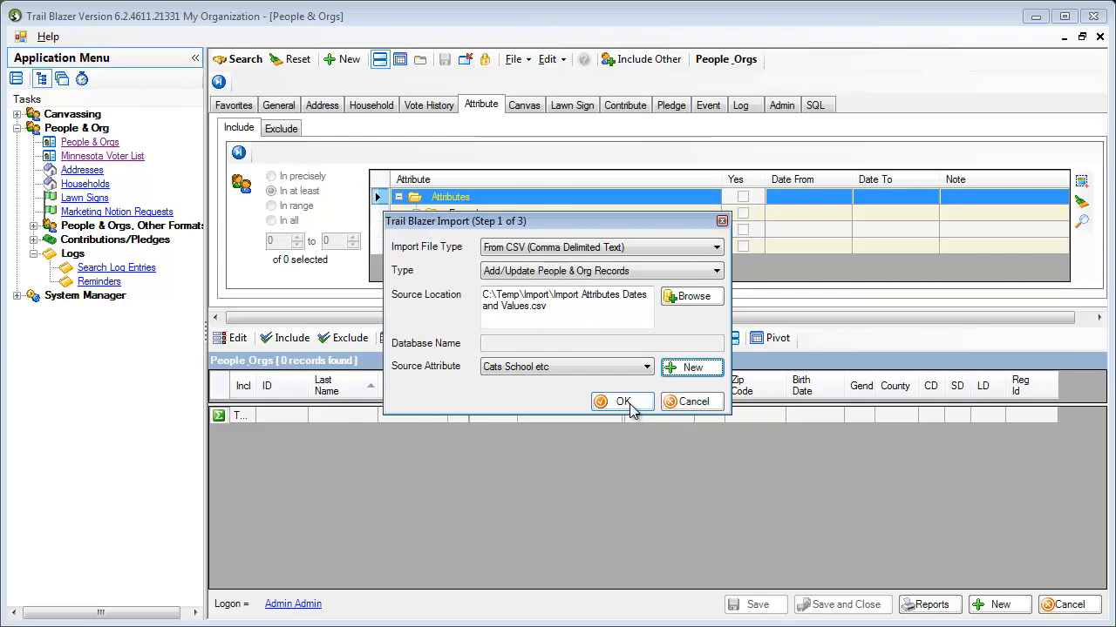
{"action": "left_click", "coordinate": [629, 404]}
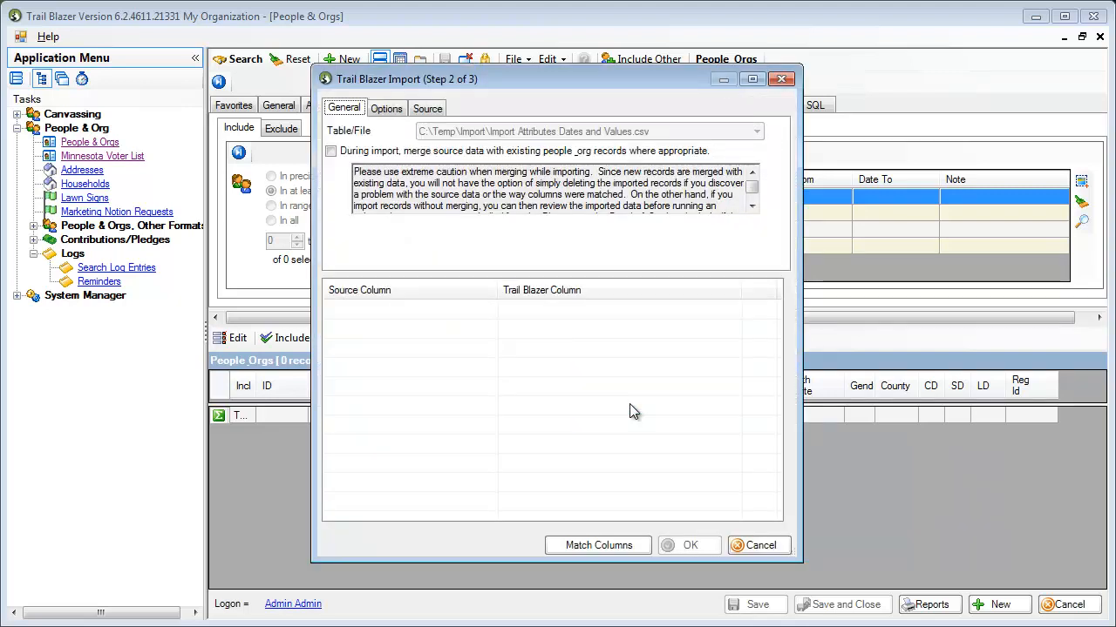
Match the source file's columns, enlarge the import window, and map Cat Breed to Attribute Builder / Attribute Name
{"action": "left_click", "coordinate": [576, 546]}
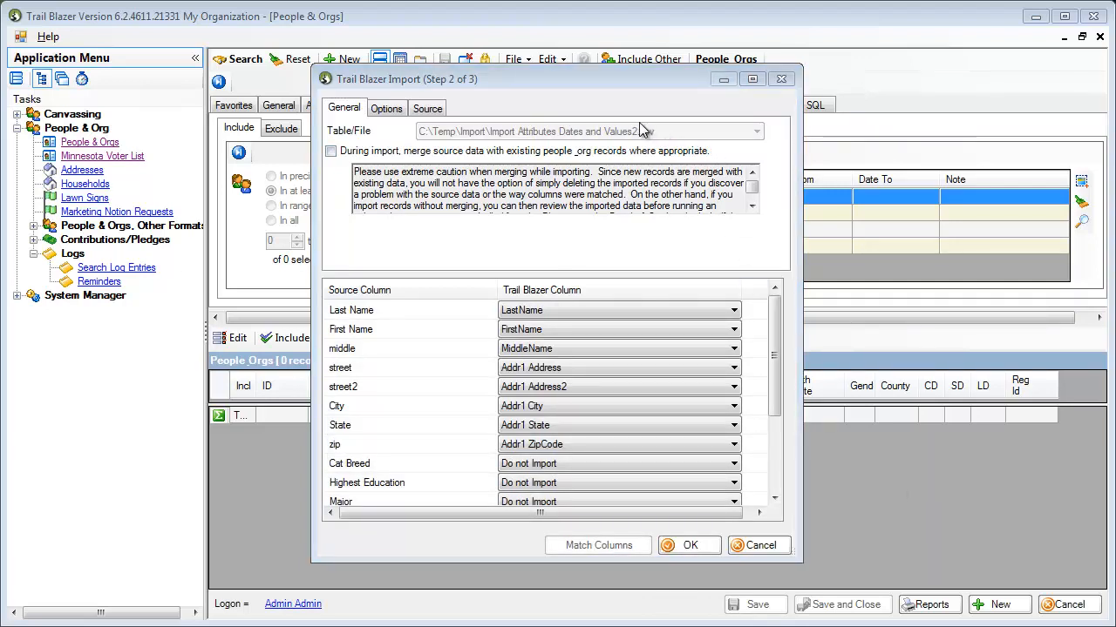
{"action": "left_click_drag", "start_coordinate": [581, 67], "coordinate": [580, 9]}
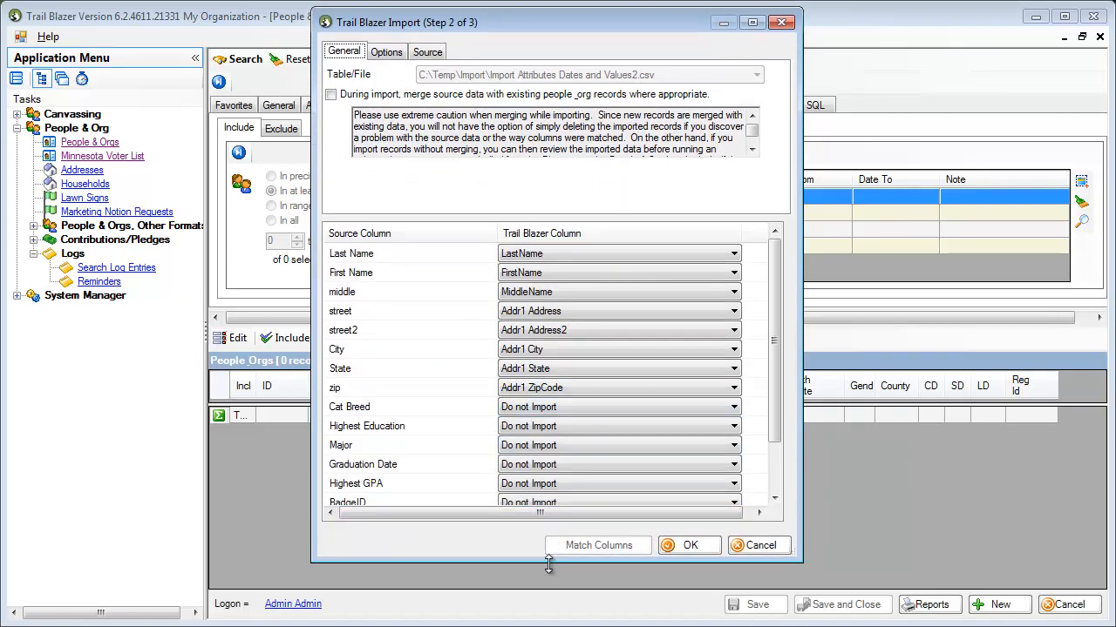
{"action": "left_click_drag", "start_coordinate": [548, 565], "coordinate": [552, 617]}
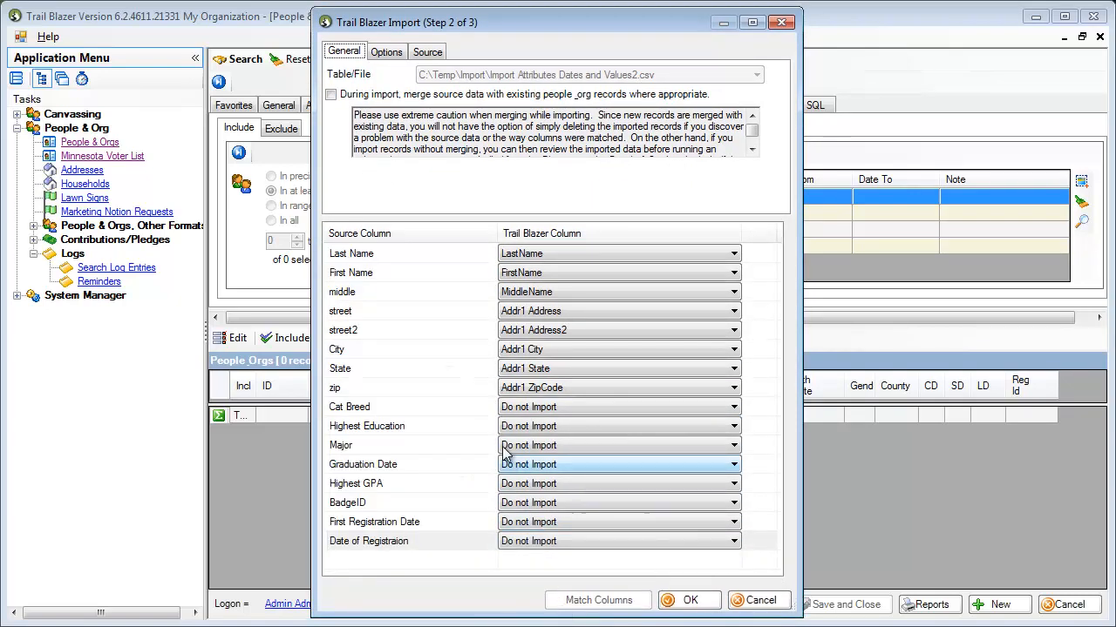
{"action": "left_click", "coordinate": [586, 410]}
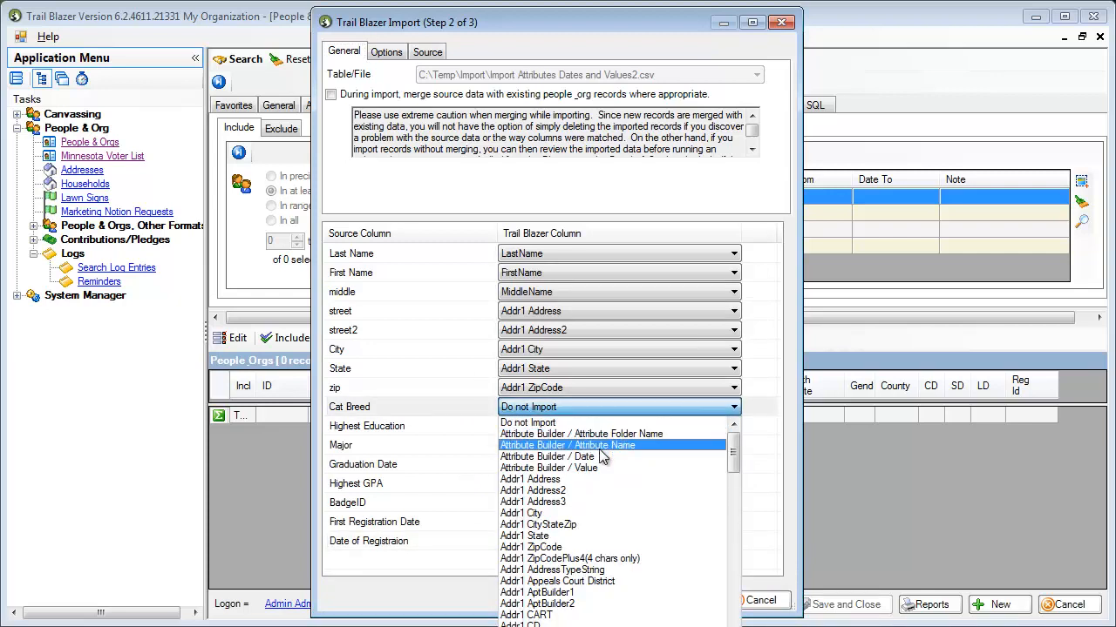
{"action": "left_click", "coordinate": [598, 447]}
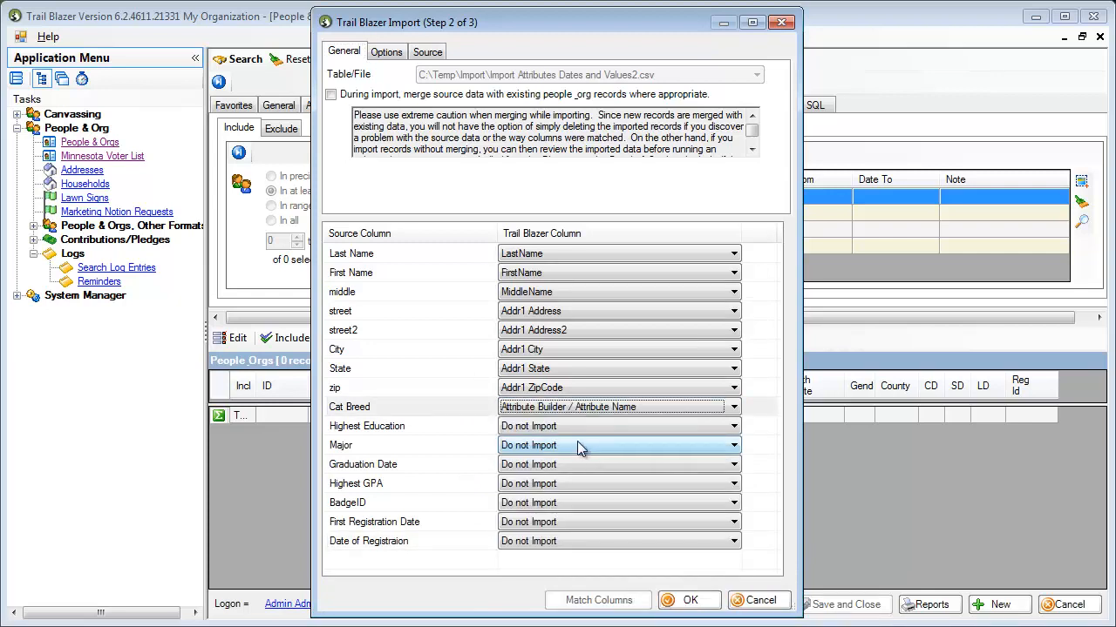
Under Attribute Builder, map Highest Education to Attribute Folder Name, Major to Attribute Name, Graduation Date to Date, and Highest GPA to Value
{"action": "left_click", "coordinate": [554, 429]}
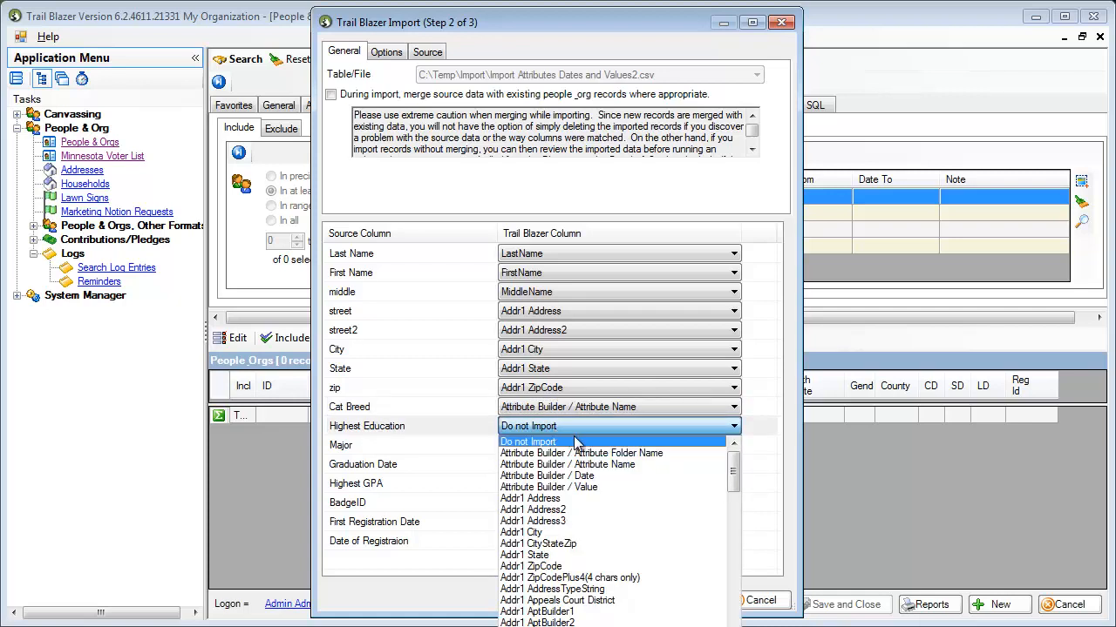
{"action": "left_click", "coordinate": [604, 454]}
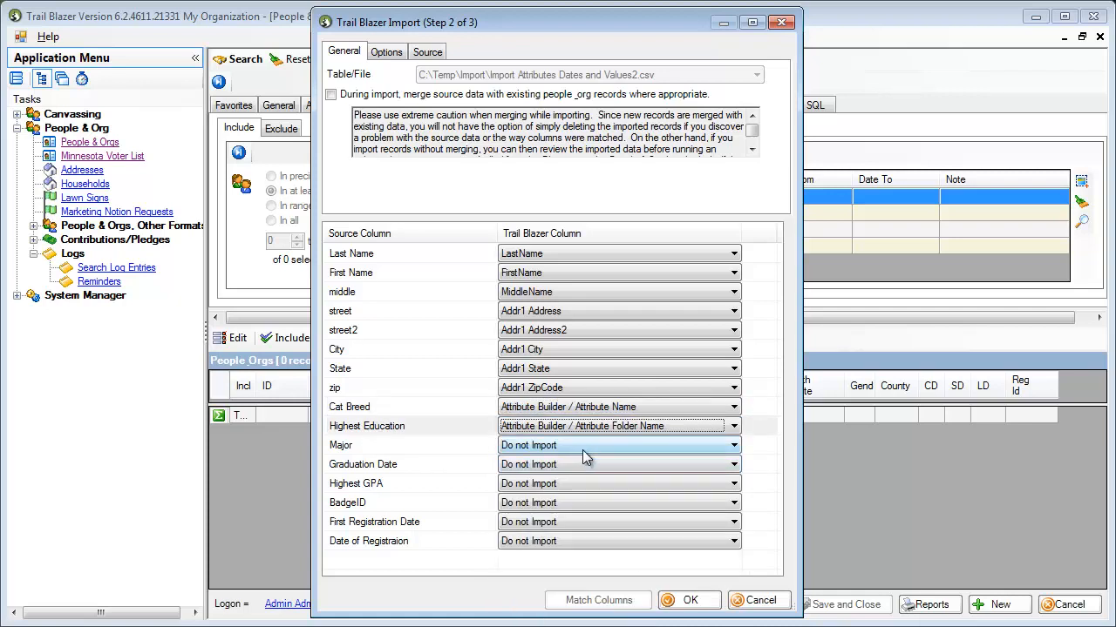
{"action": "left_click", "coordinate": [576, 446]}
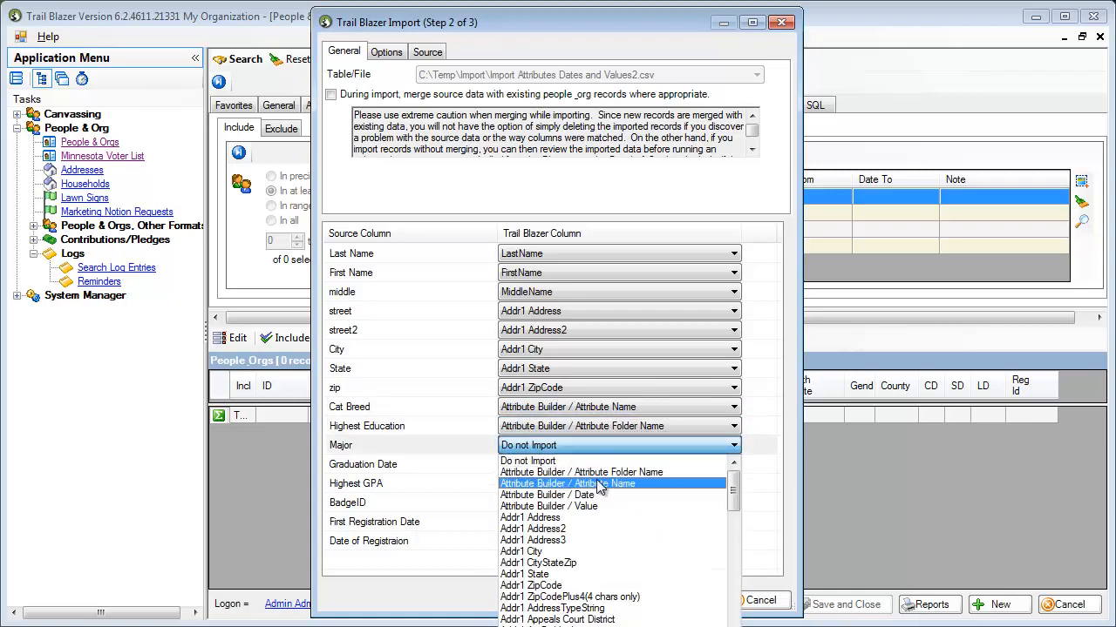
{"action": "left_click", "coordinate": [599, 484]}
{"action": "left_click", "coordinate": [574, 468]}
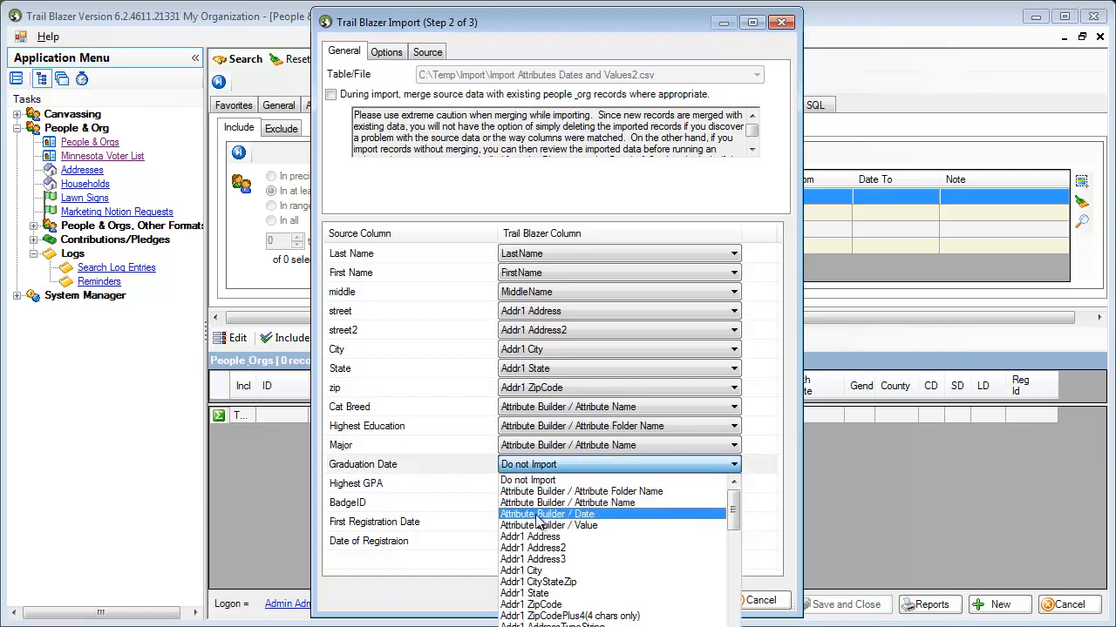
{"action": "left_click", "coordinate": [556, 515]}
{"action": "left_click", "coordinate": [551, 493]}
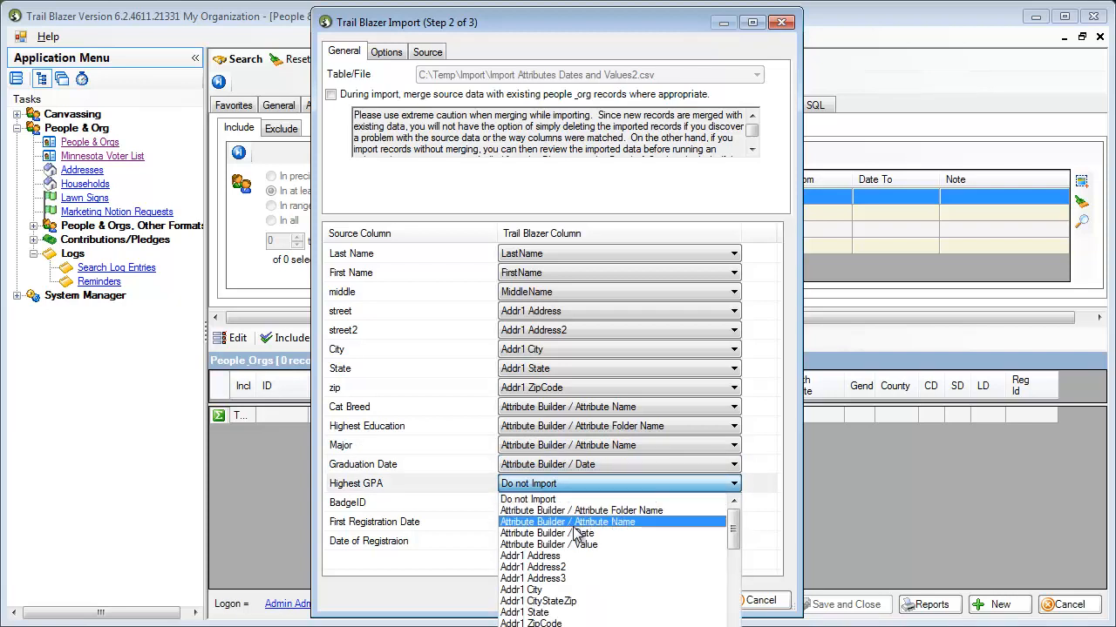
{"action": "left_click", "coordinate": [571, 548]}
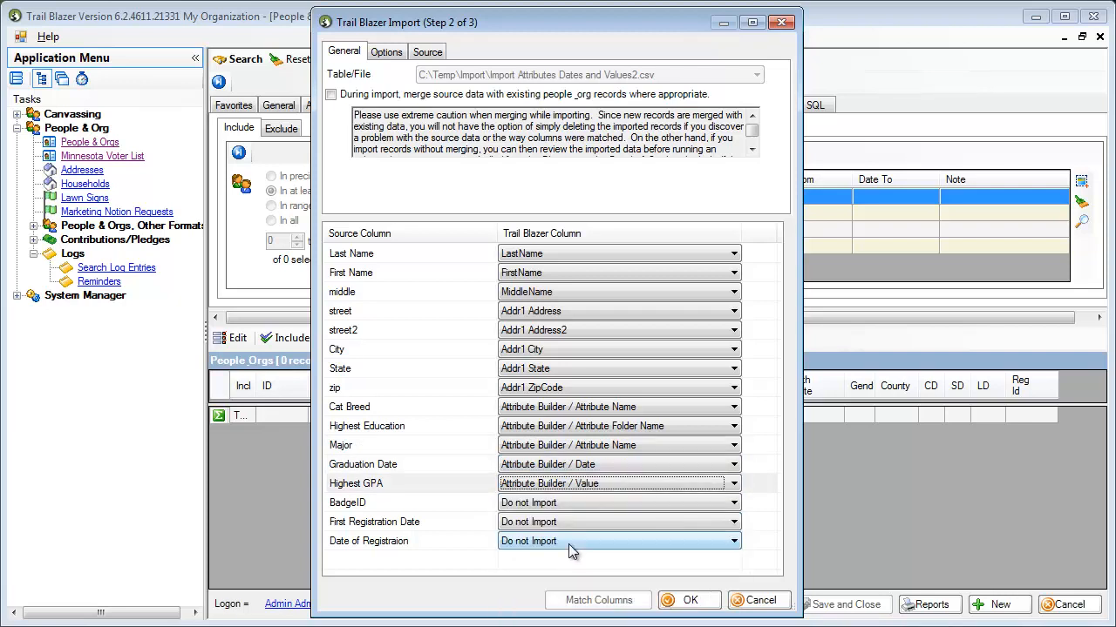
Under Attribute Builder, map BadgeID to Value, First Registration Date to Attribute Name, and Date of Registraion to Date
{"action": "left_click", "coordinate": [528, 505]}
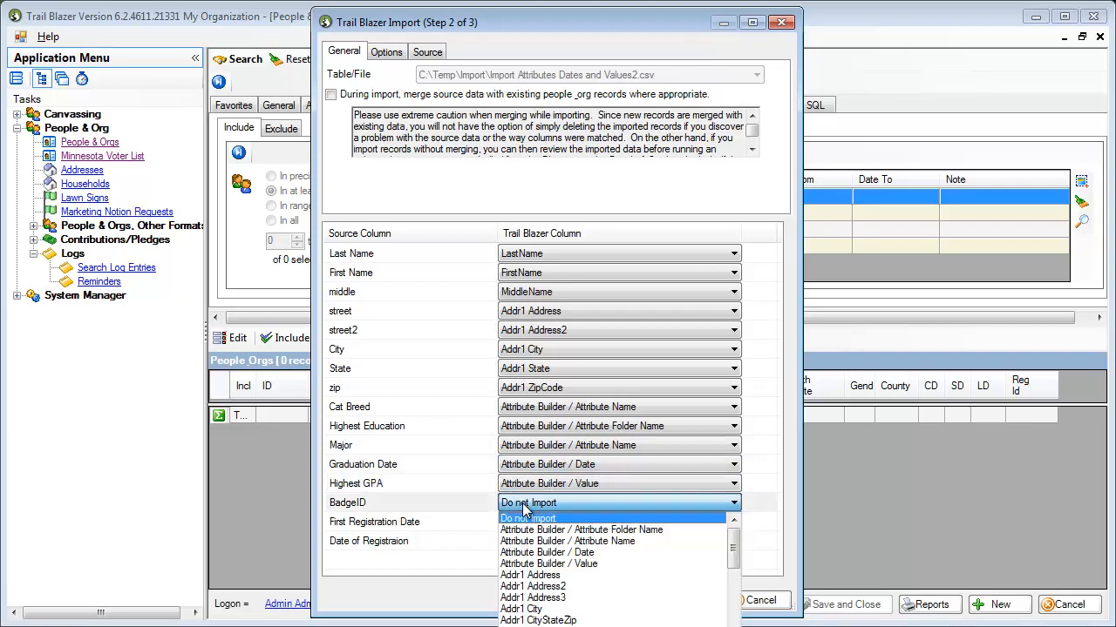
{"action": "left_click", "coordinate": [583, 567]}
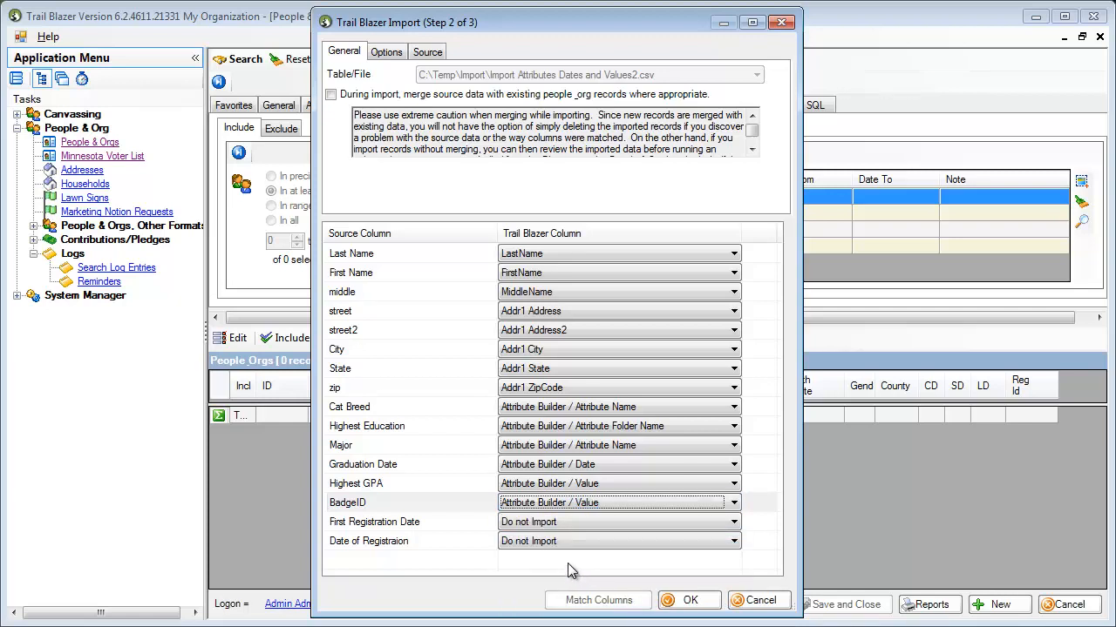
{"action": "left_click", "coordinate": [544, 523]}
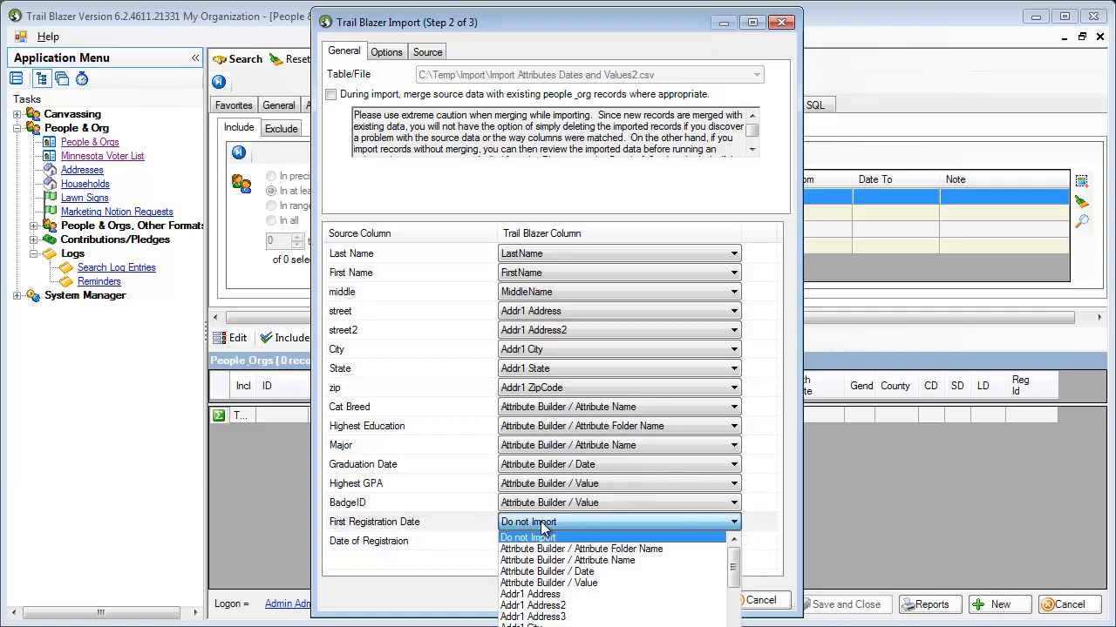
{"action": "left_click", "coordinate": [610, 561]}
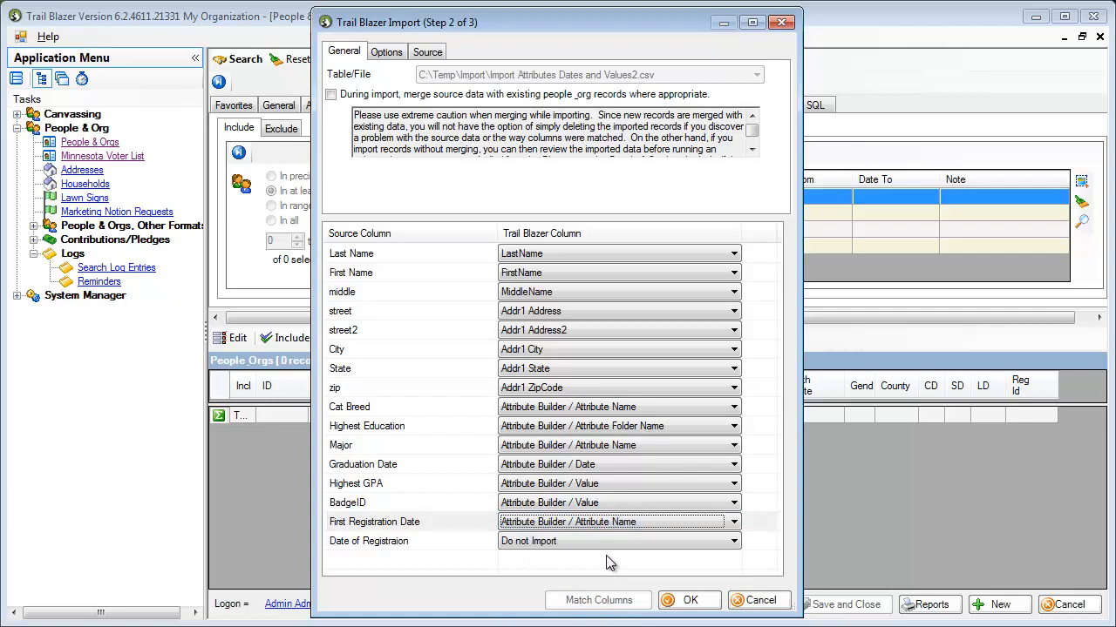
{"action": "left_click", "coordinate": [527, 545]}
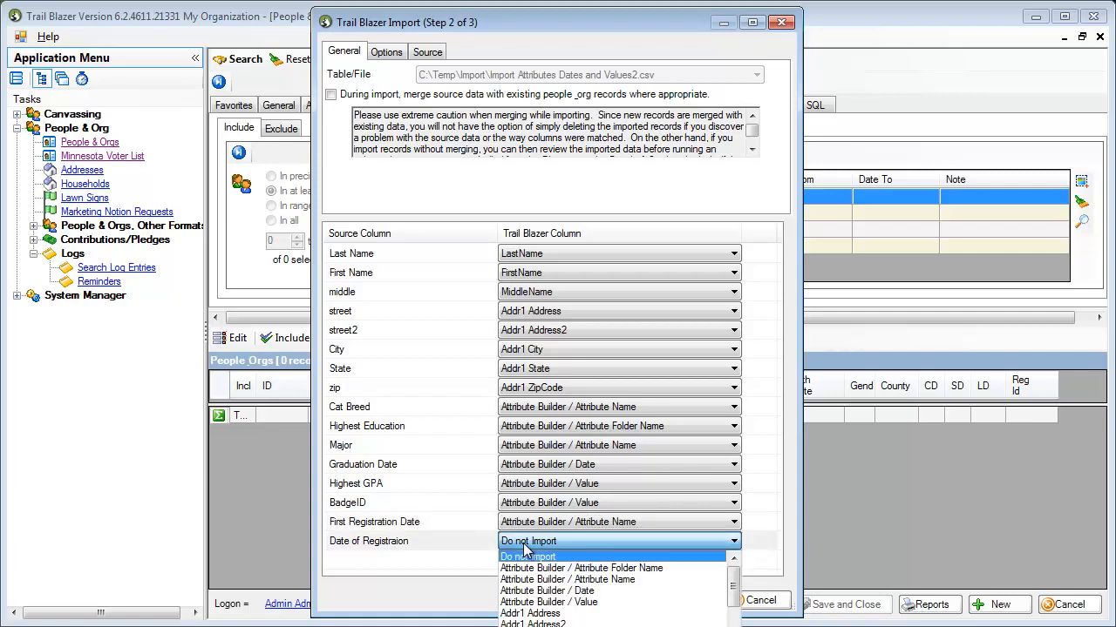
{"action": "left_click", "coordinate": [582, 593]}
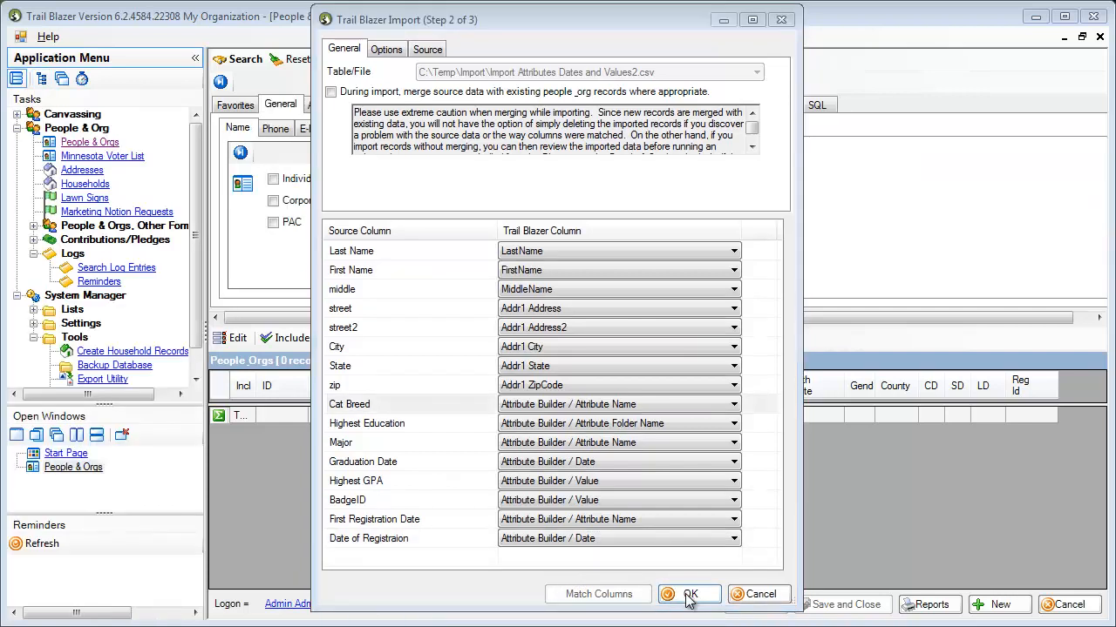
Run the import with the default Addr1 address flags and dismiss the result summary
{"action": "left_click", "coordinate": [688, 597]}
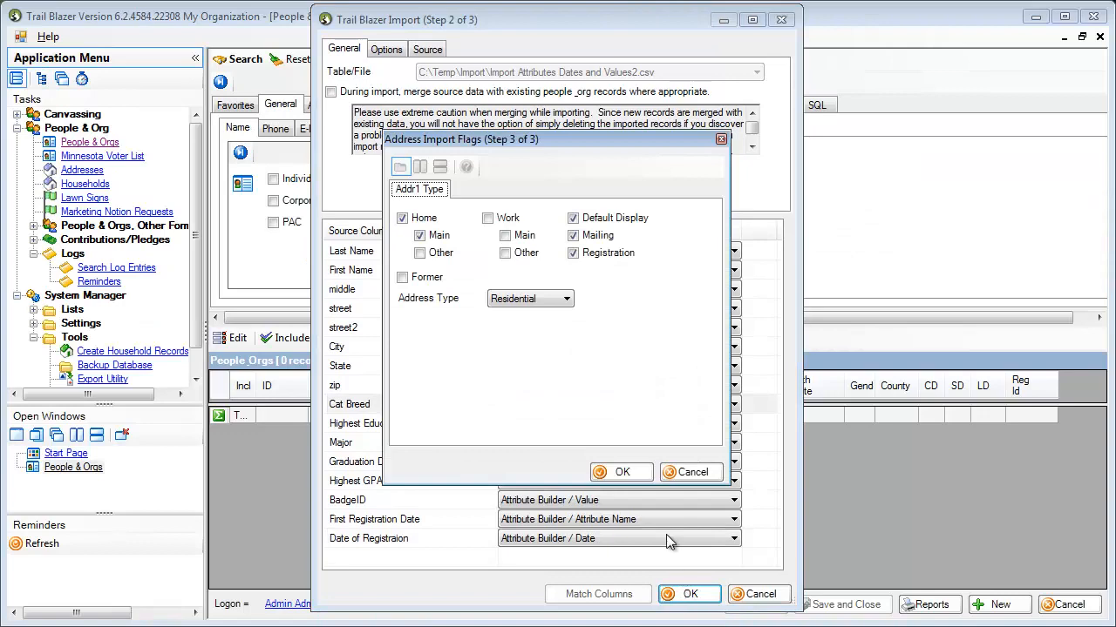
{"action": "left_click", "coordinate": [625, 477]}
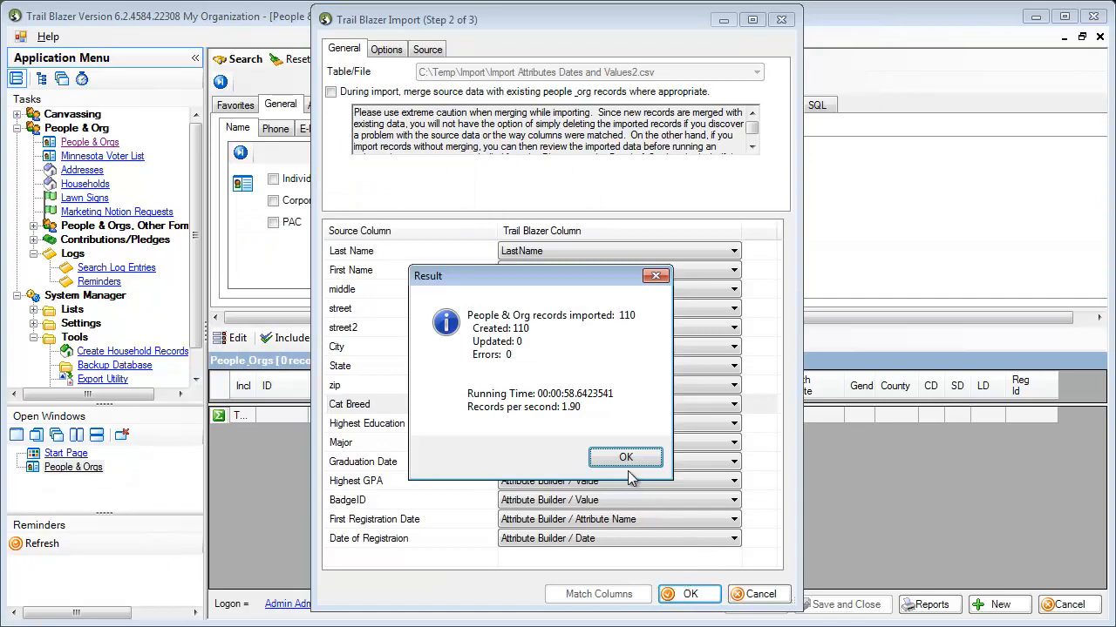
{"action": "left_click", "coordinate": [625, 459]}
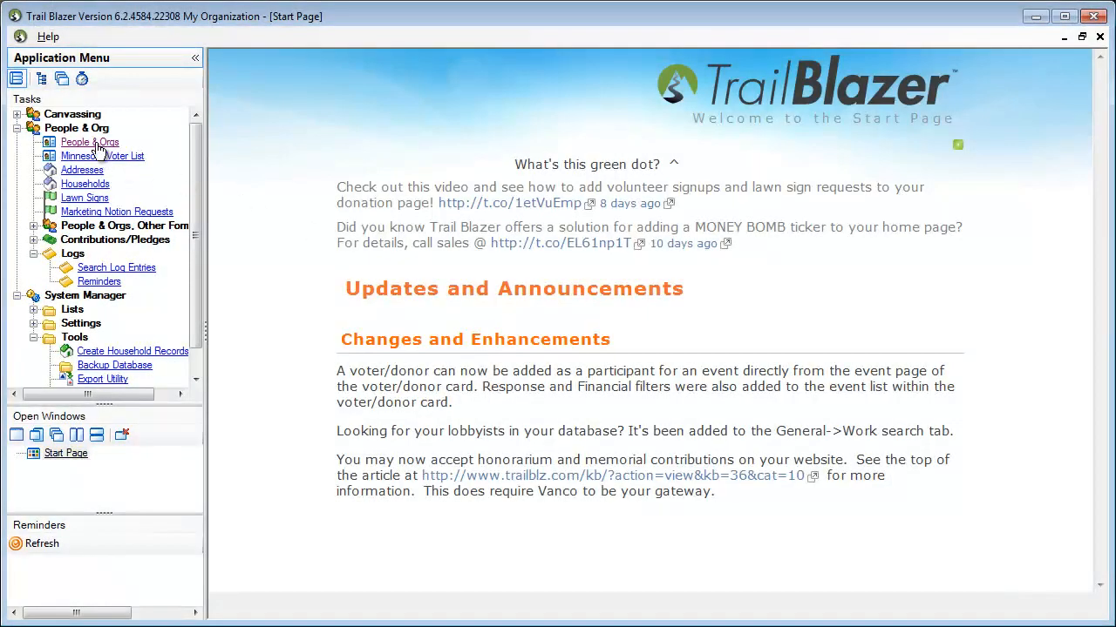
Open the attribute search criteria of People & Orgs and expand the Cat Breed folder to review its breeds
{"action": "left_click", "coordinate": [90, 142]}
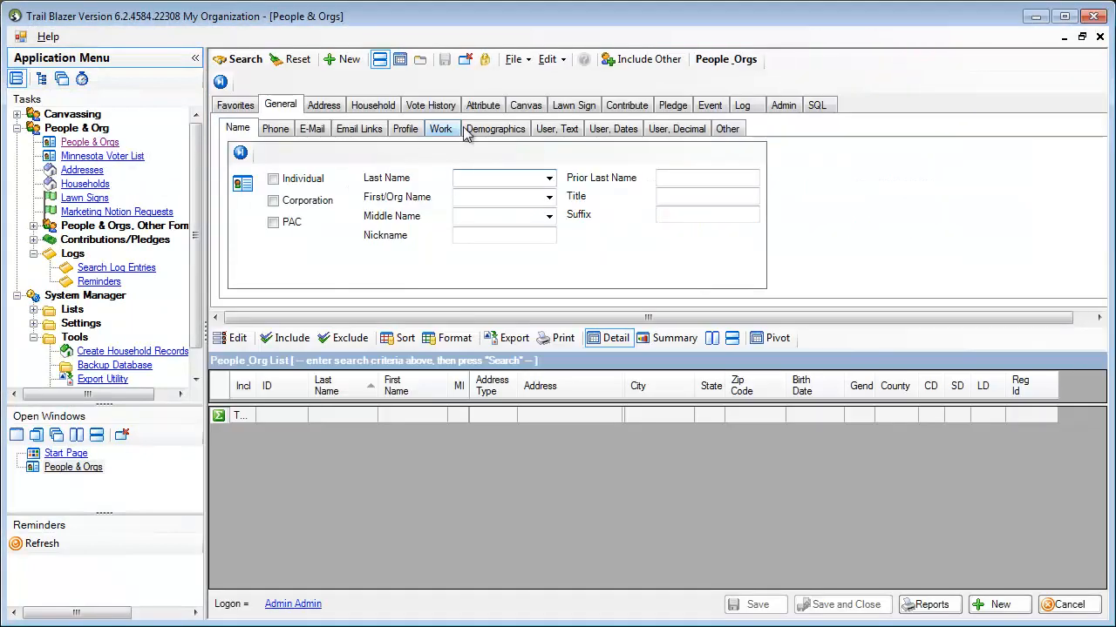
{"action": "left_click", "coordinate": [479, 105]}
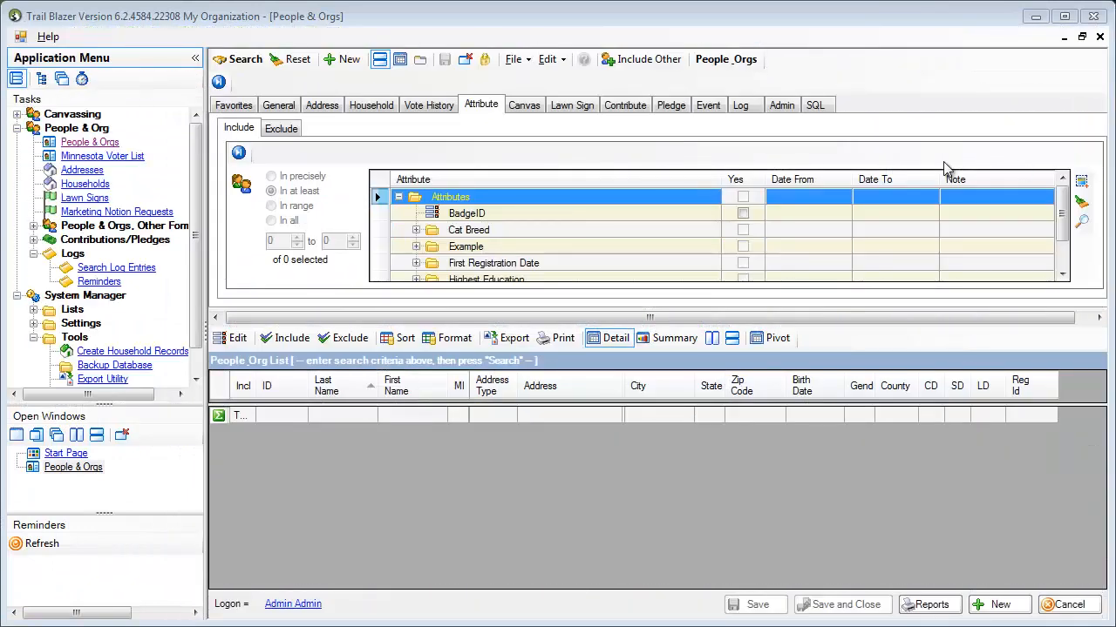
{"action": "left_click", "coordinate": [465, 235]}
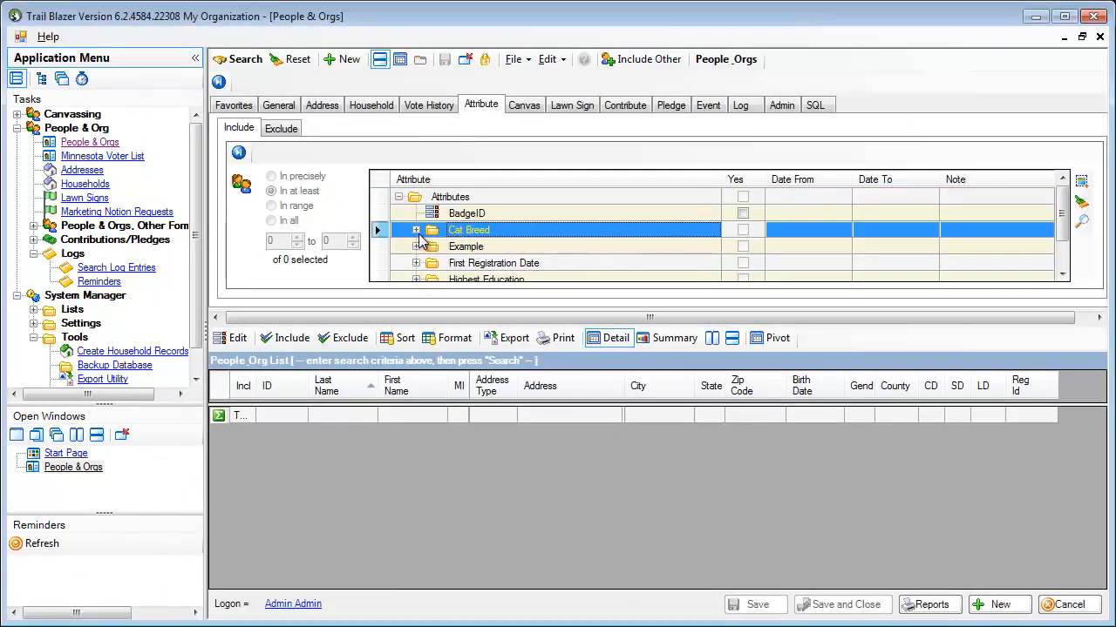
{"action": "left_click", "coordinate": [417, 231]}
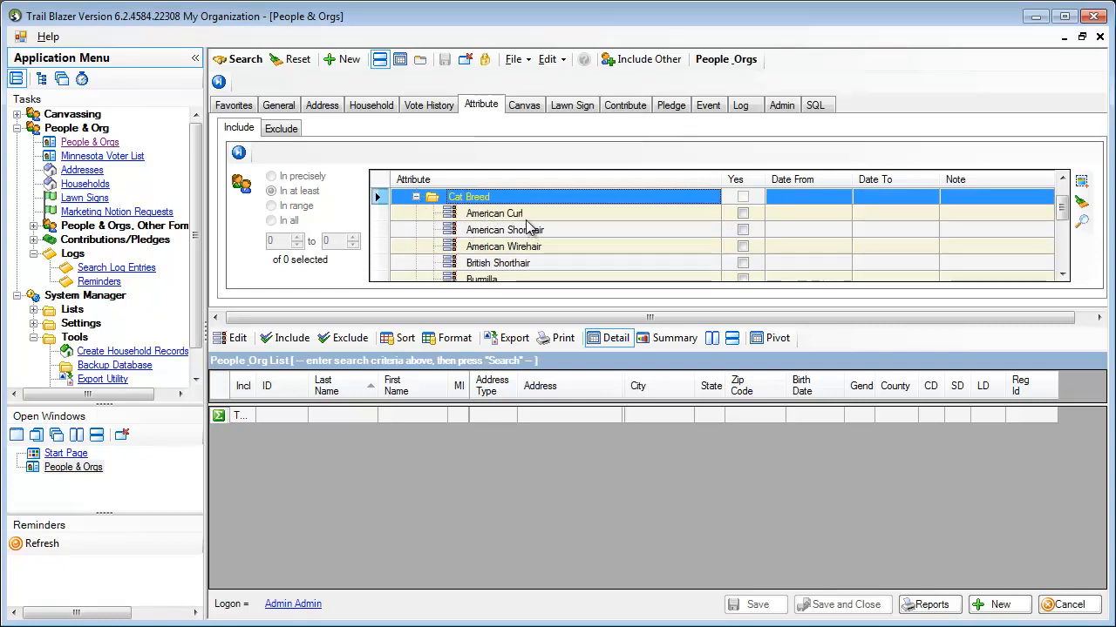
{"action": "scroll", "coordinate": [523, 268], "scroll_direction": "down", "scroll_amount": 2}
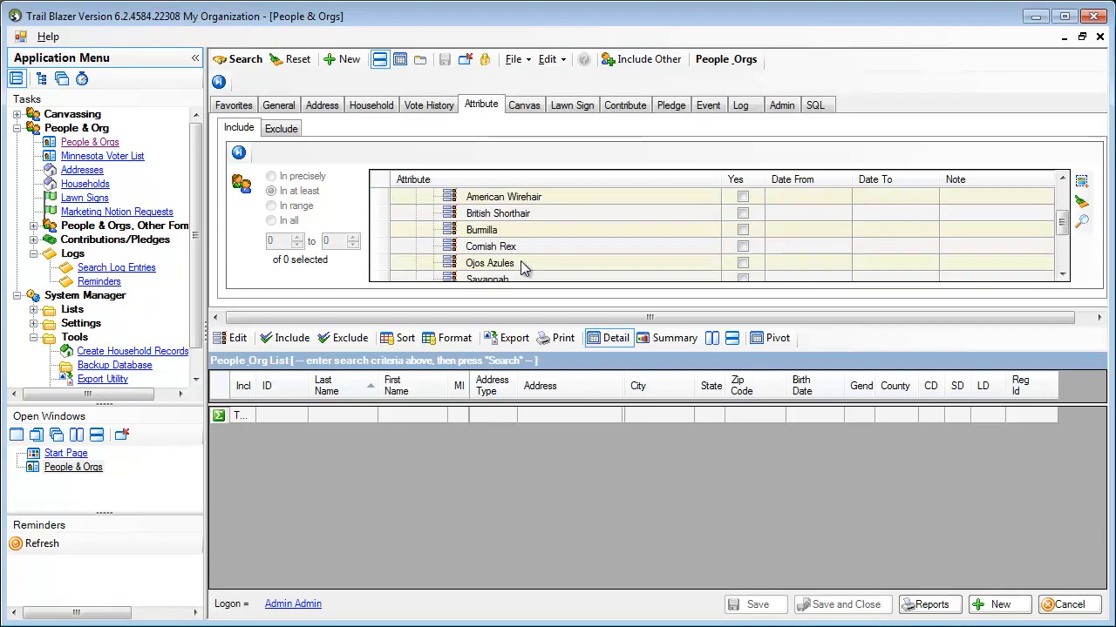
{"action": "scroll", "coordinate": [523, 268], "scroll_direction": "down", "scroll_amount": 1}
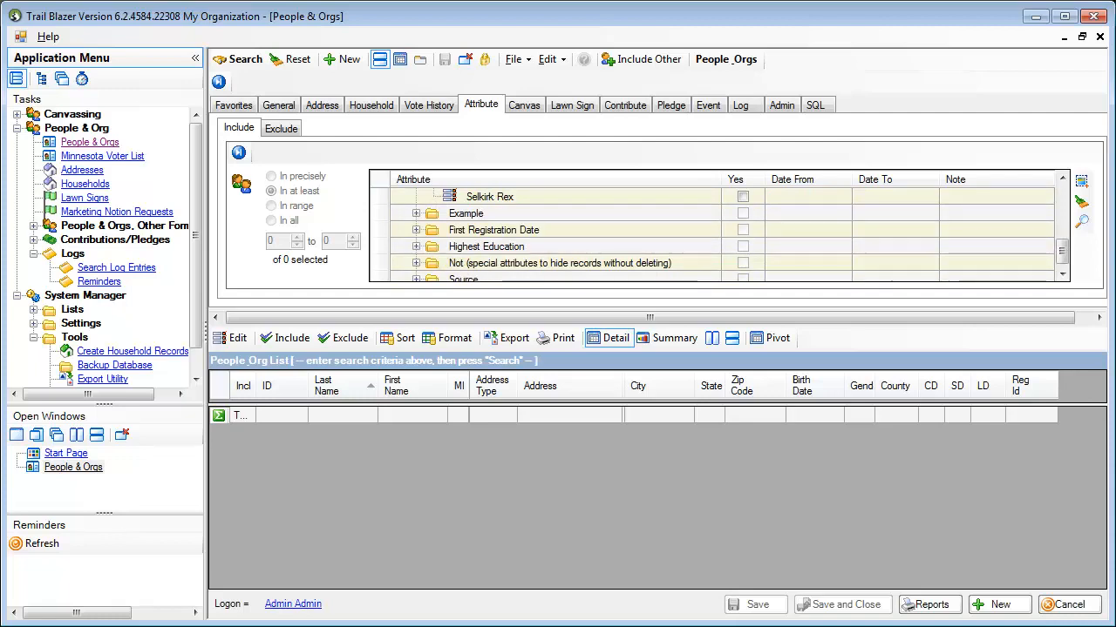
Expand the Highest Education folder and its College, Graduate, High School and Not subfolders to review the majors inside
{"action": "left_click_drag", "start_coordinate": [1114, 51], "coordinate": [620, 37]}
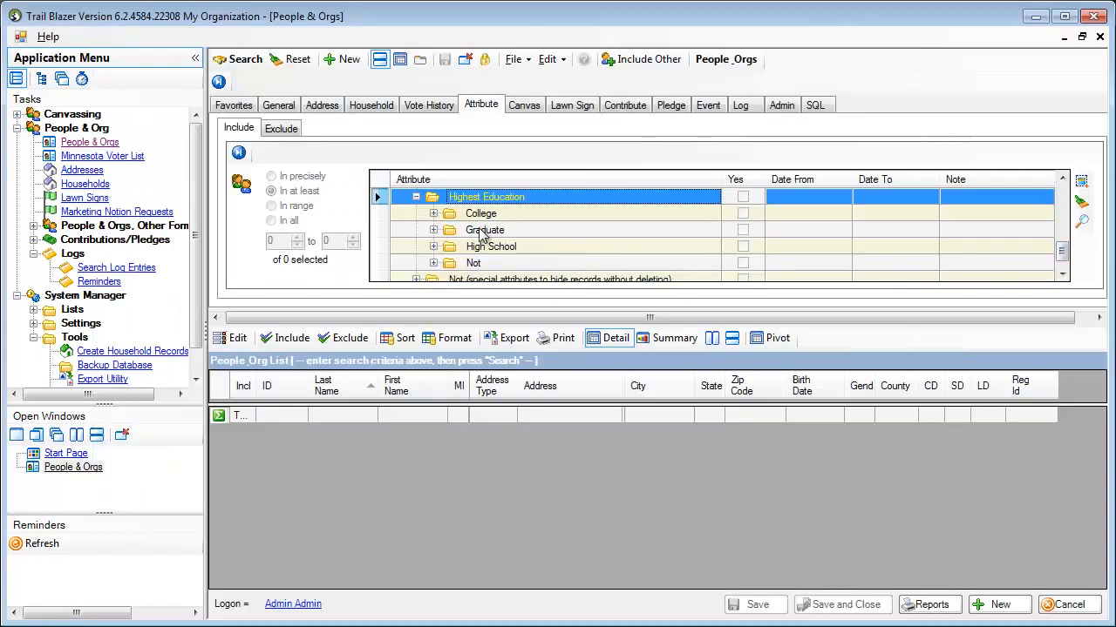
{"action": "left_click", "coordinate": [433, 213]}
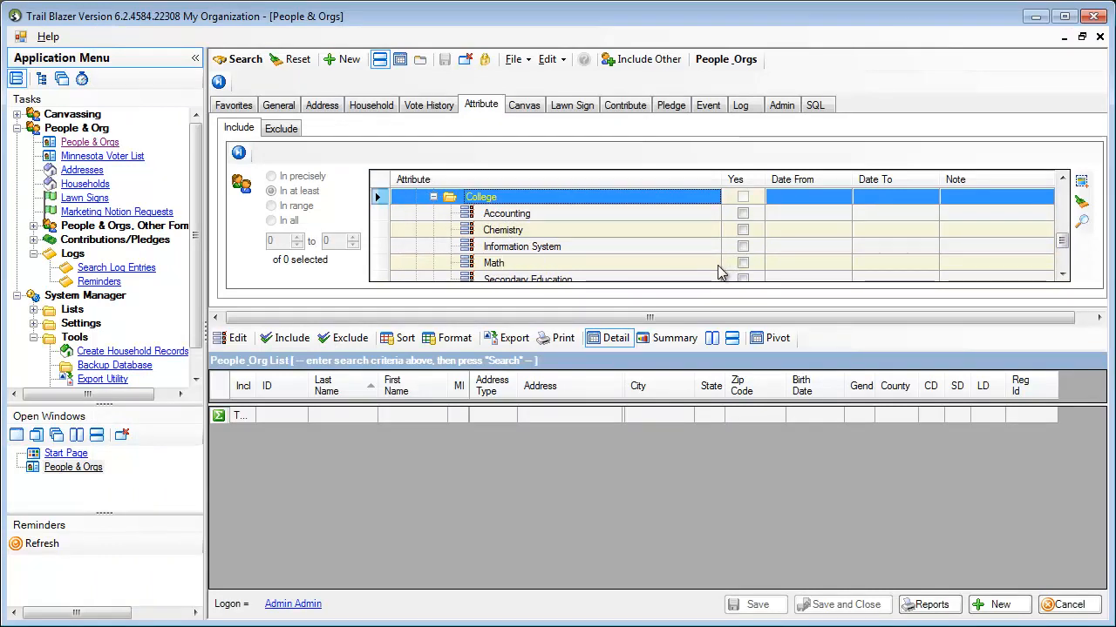
{"action": "scroll", "coordinate": [722, 266], "scroll_direction": "down", "scroll_amount": 1}
{"action": "scroll", "coordinate": [648, 273], "scroll_direction": "down", "scroll_amount": 1}
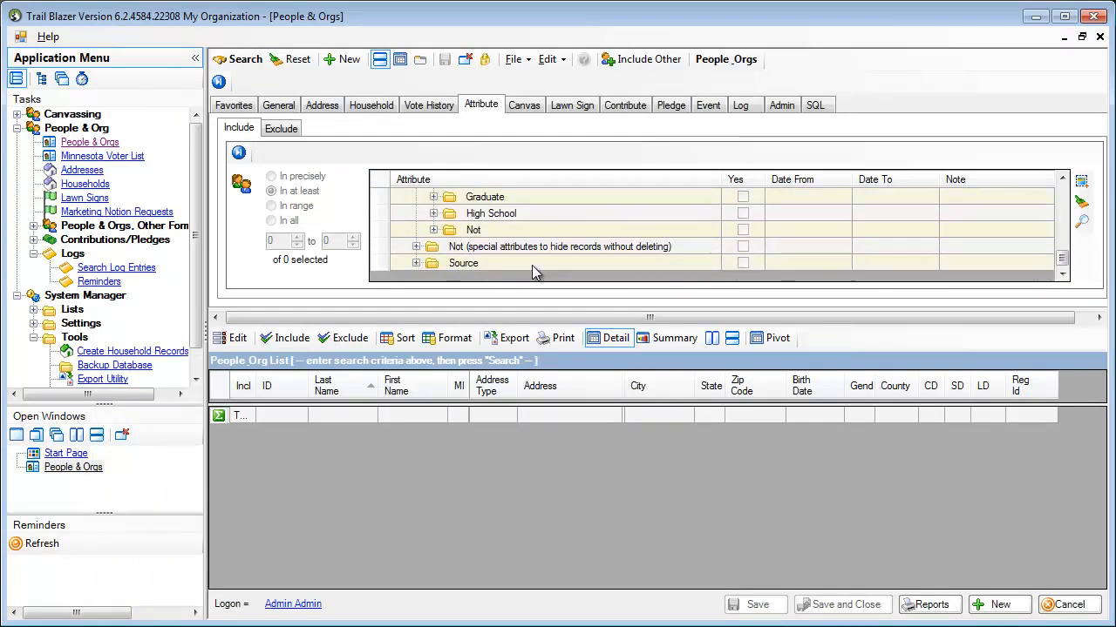
{"action": "left_click", "coordinate": [433, 198]}
{"action": "scroll", "coordinate": [444, 235], "scroll_direction": "down", "scroll_amount": 1}
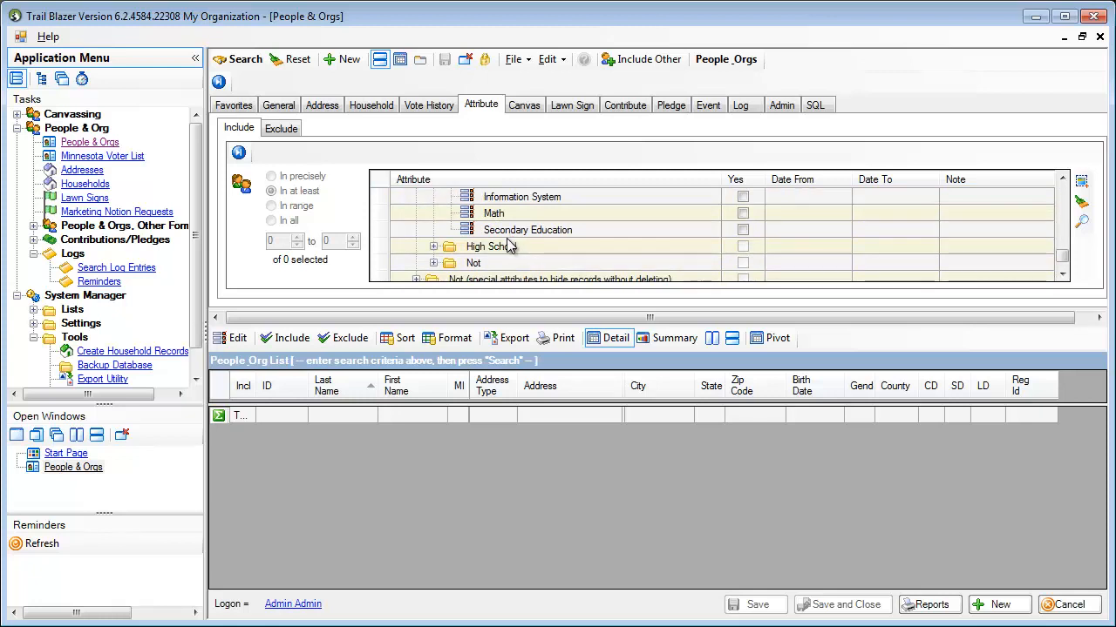
{"action": "double_click", "coordinate": [452, 247]}
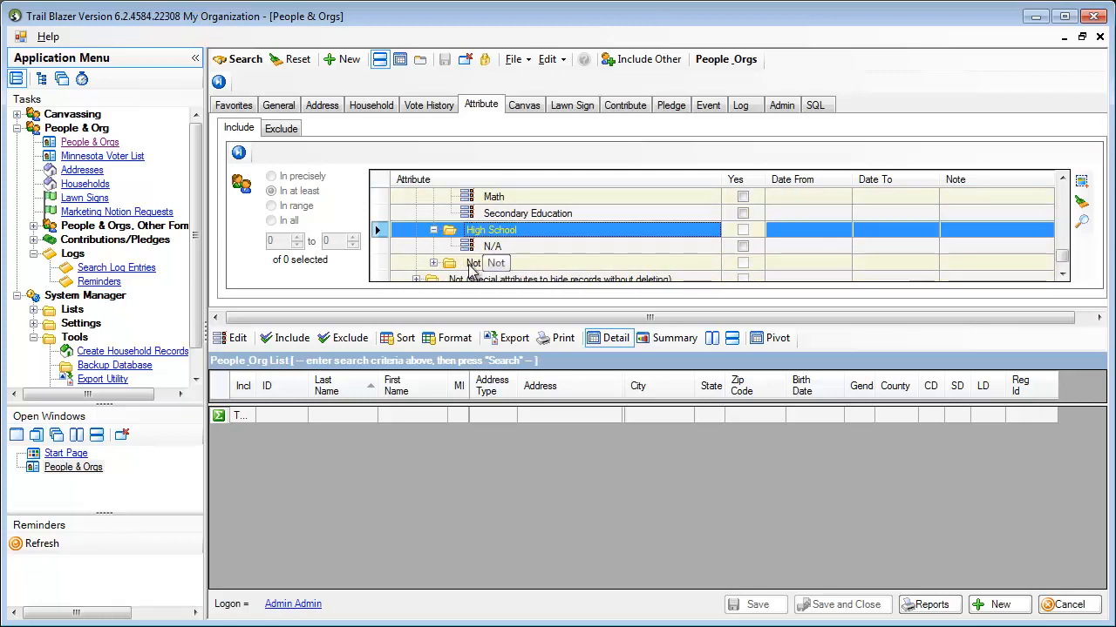
{"action": "double_click", "coordinate": [440, 266]}
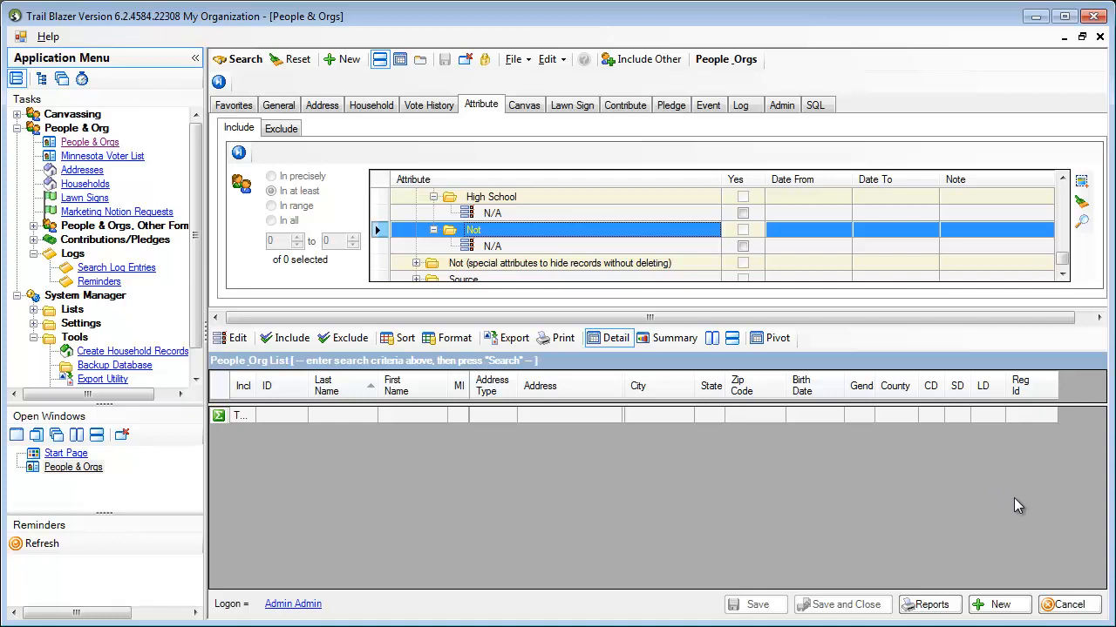
Search for all people records without criteria and collapse the columns following Zip Code in the result list
{"action": "left_click", "coordinate": [240, 59]}
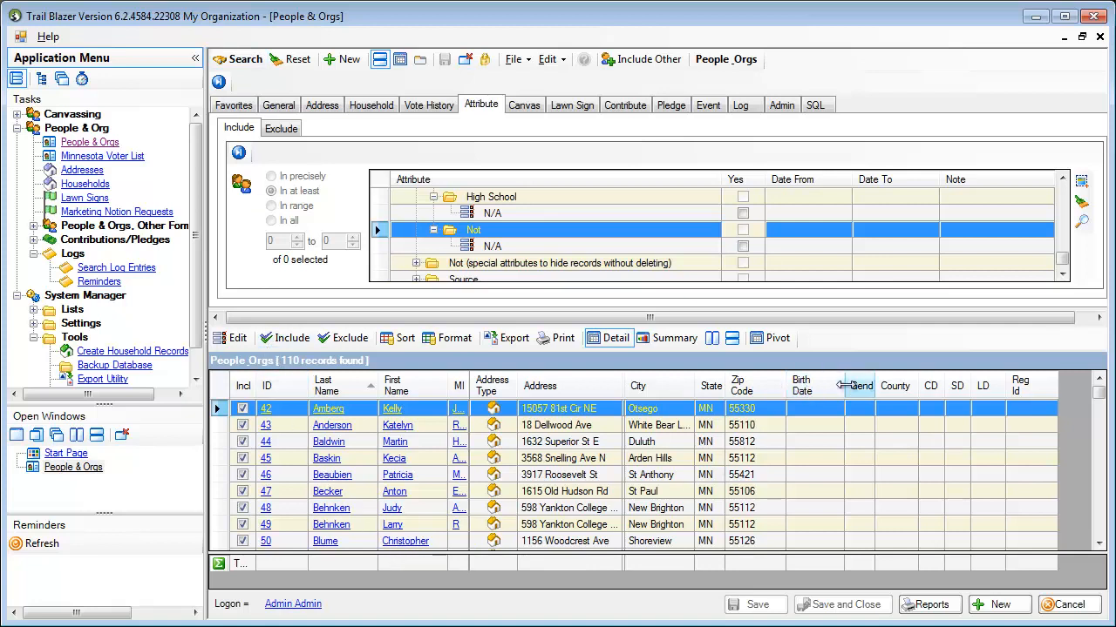
{"action": "left_click_drag", "start_coordinate": [844, 387], "coordinate": [802, 387]}
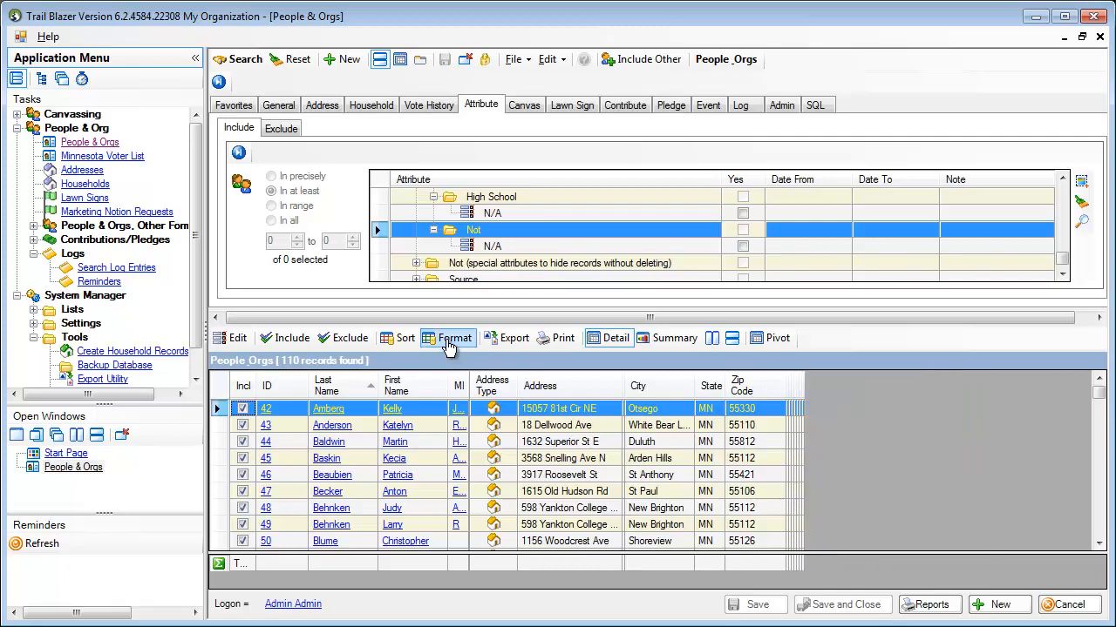
Add the BadgeID attribute's Note as a column in the People & Orgs result list
{"action": "left_click", "coordinate": [448, 345]}
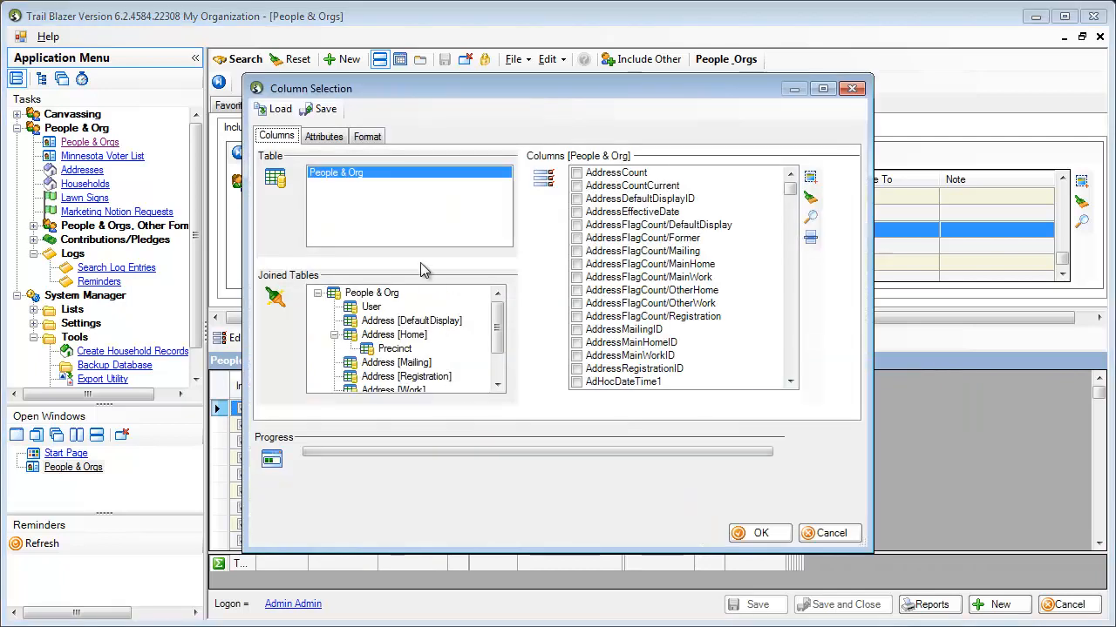
{"action": "left_click", "coordinate": [327, 142]}
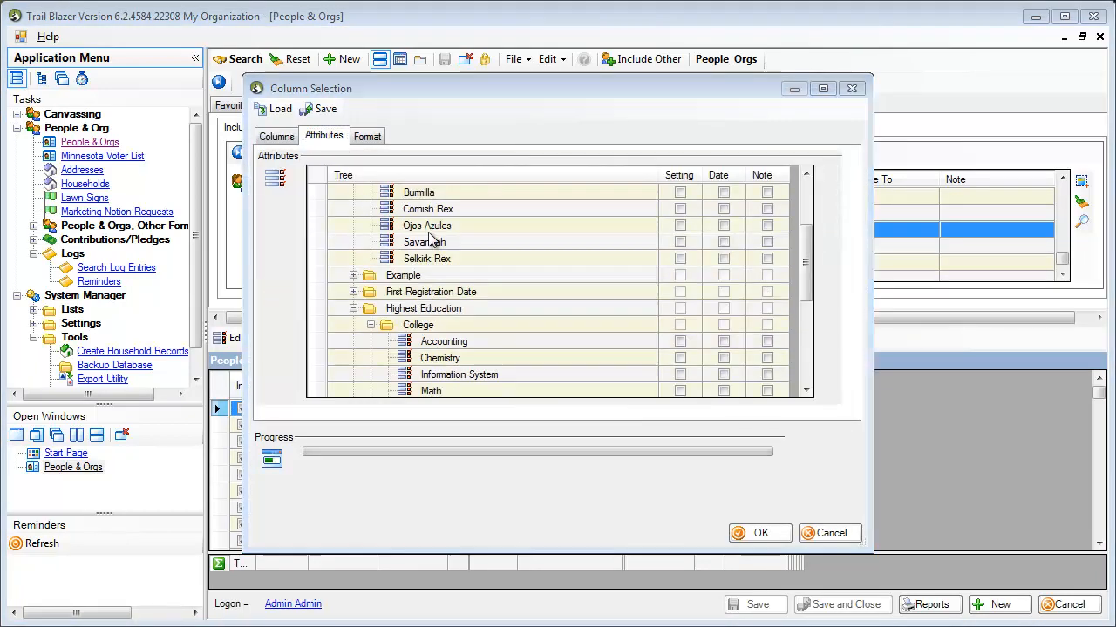
{"action": "mouse_move", "coordinate": [403, 213]}
{"action": "left_mouse_down"}
{"action": "mouse_move", "coordinate": [440, 217]}
{"action": "mouse_move", "coordinate": [396, 218]}
{"action": "left_mouse_up"}
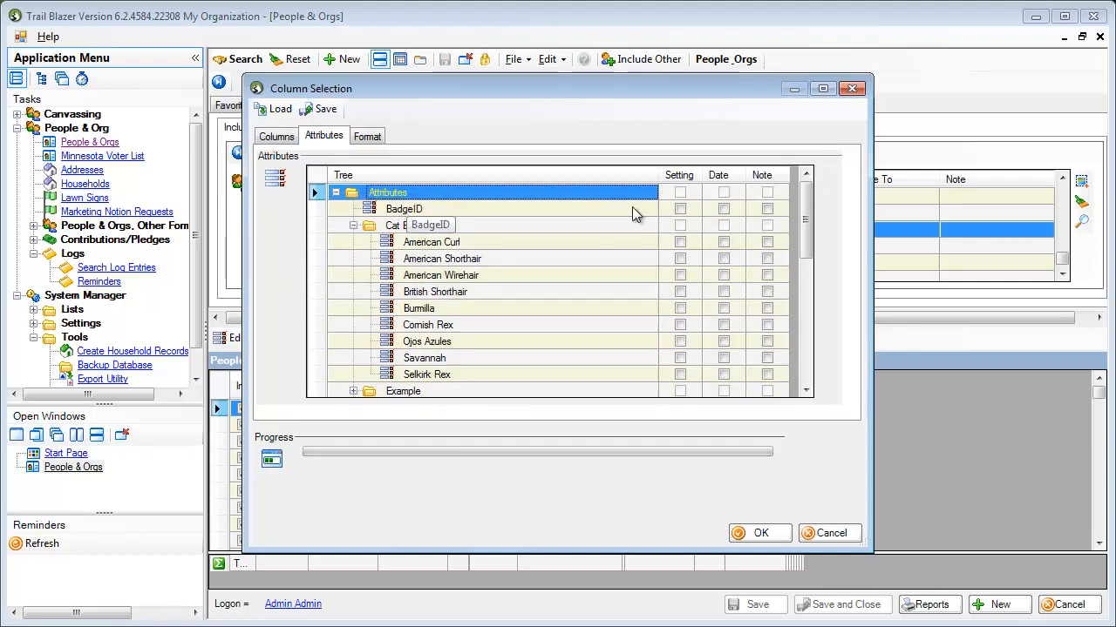
{"action": "left_click", "coordinate": [766, 210]}
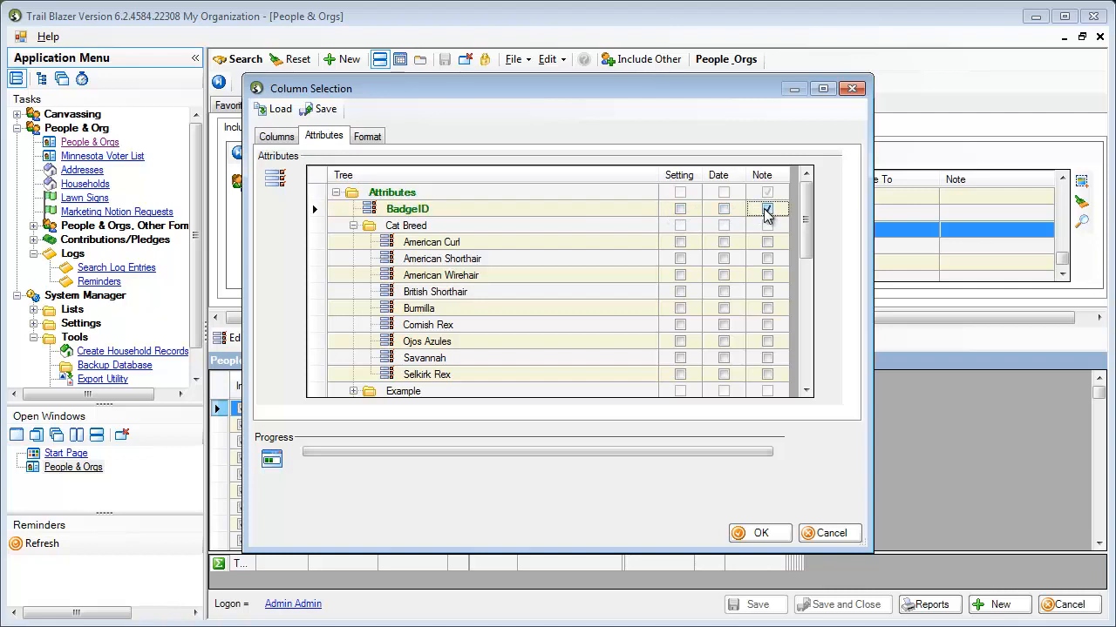
{"action": "left_click", "coordinate": [778, 538]}
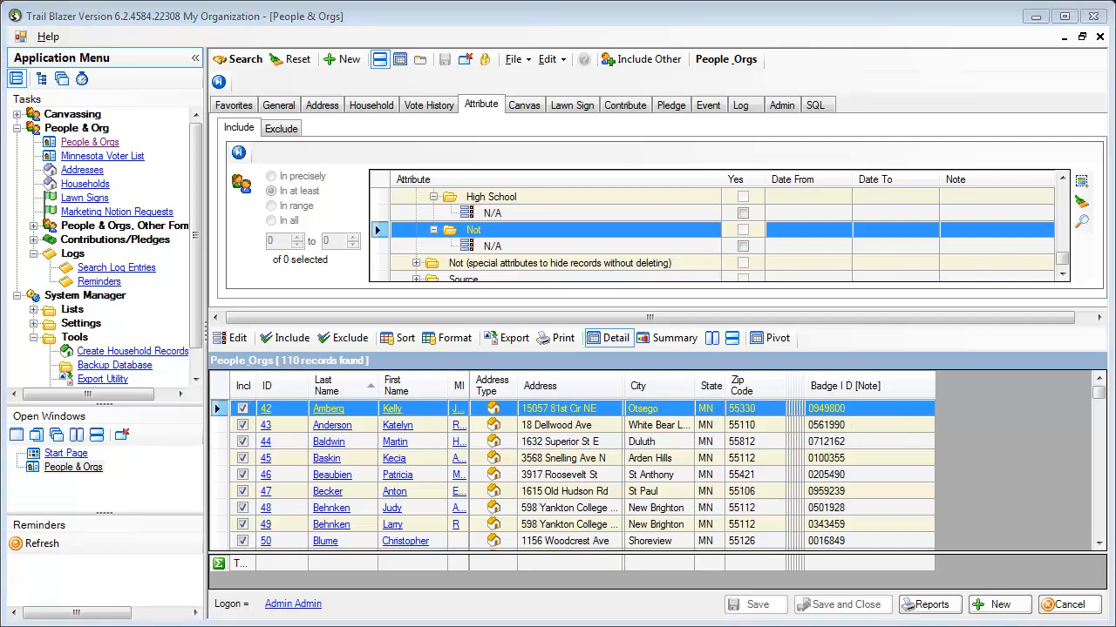
Switch to Attribute Import.xlsx in Excel, check the first record's BadgeID against the imported note, and return to Trail Blazer
{"action": "key", "text": "alt+Tab"}
{"action": "left_click", "coordinate": [232, 231]}
{"action": "key", "text": "Right"}
{"action": "key", "text": "Right"}
{"action": "key", "text": "Right"}
{"action": "key", "text": "Right"}
{"action": "key", "text": "Right"}
{"action": "key", "text": "Right"}
{"action": "key", "text": "Right"}
{"action": "key", "text": "Right"}
{"action": "key", "text": "Right"}
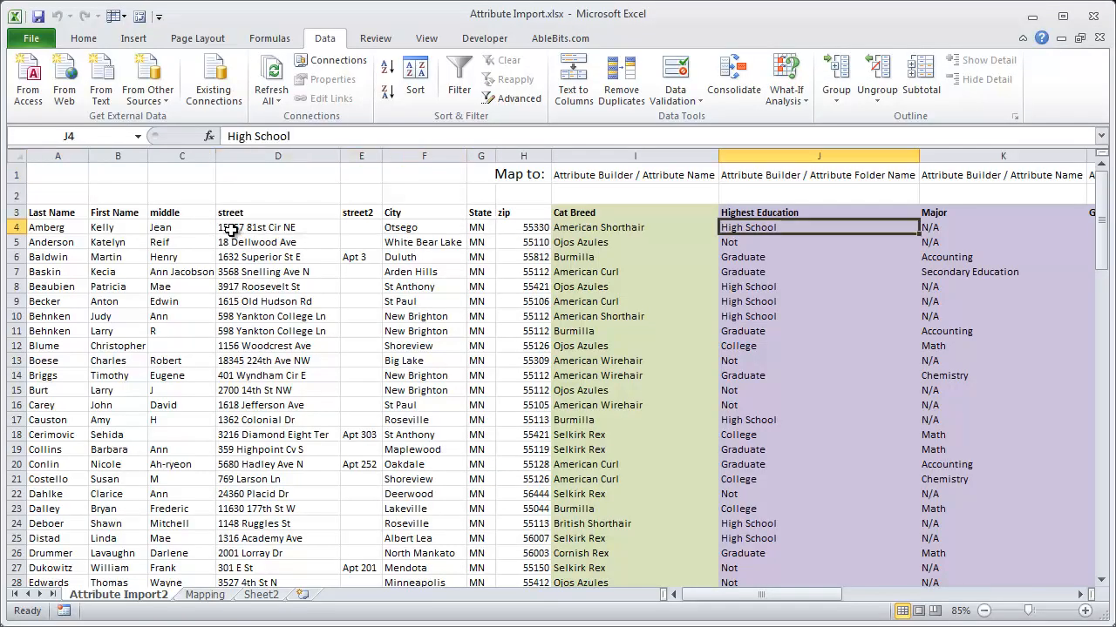
{"action": "key", "text": "Right"}
{"action": "key", "text": "Right"}
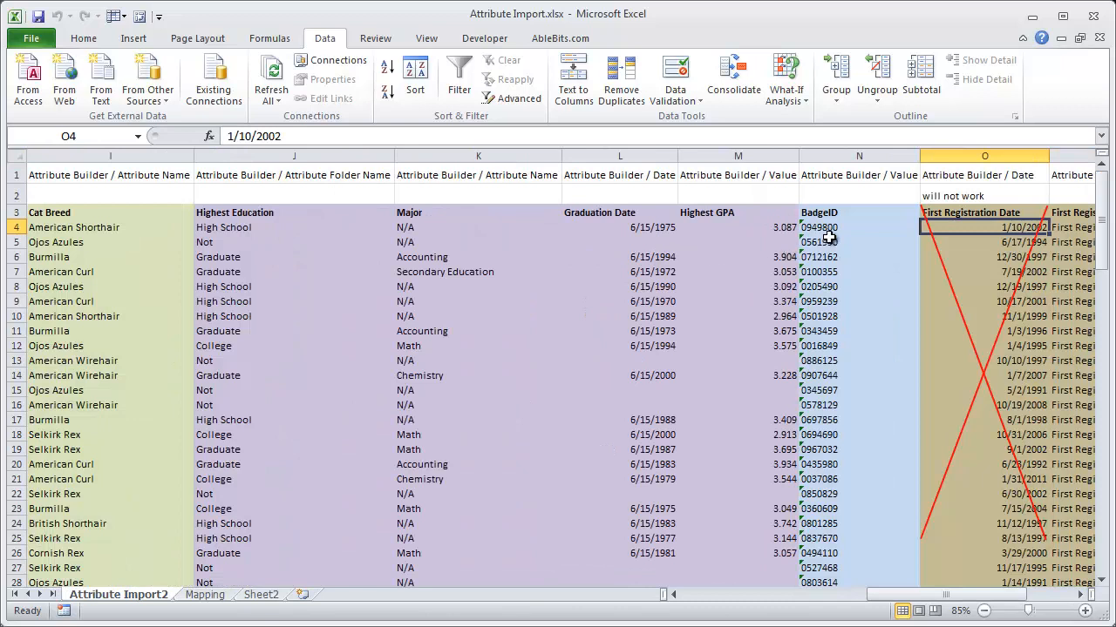
{"action": "key", "text": "Left"}
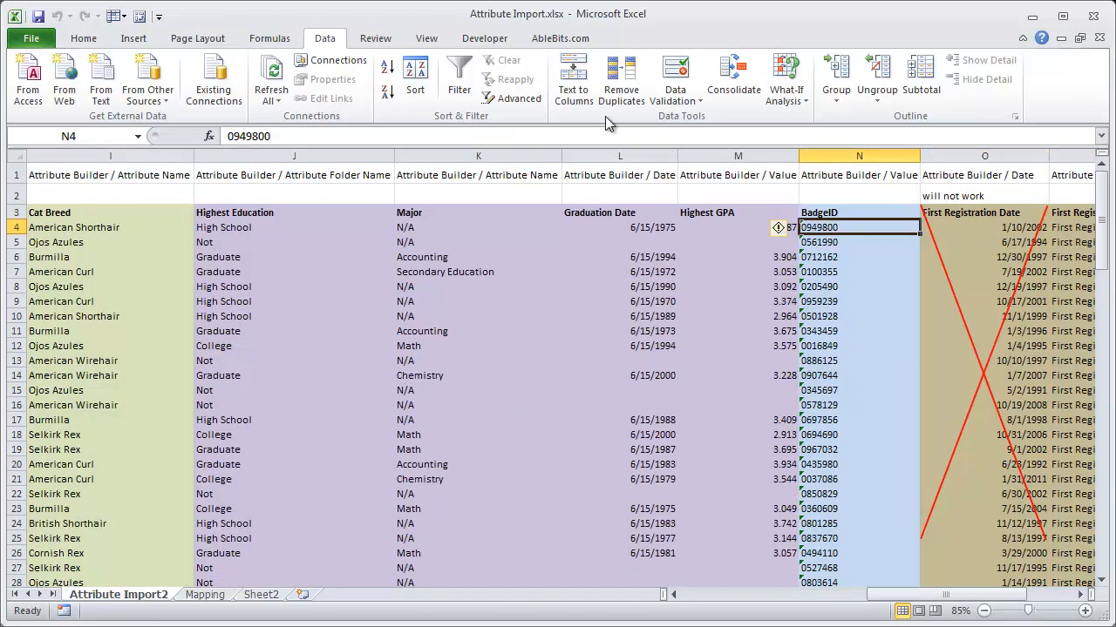
{"action": "key", "text": "alt+Tab"}
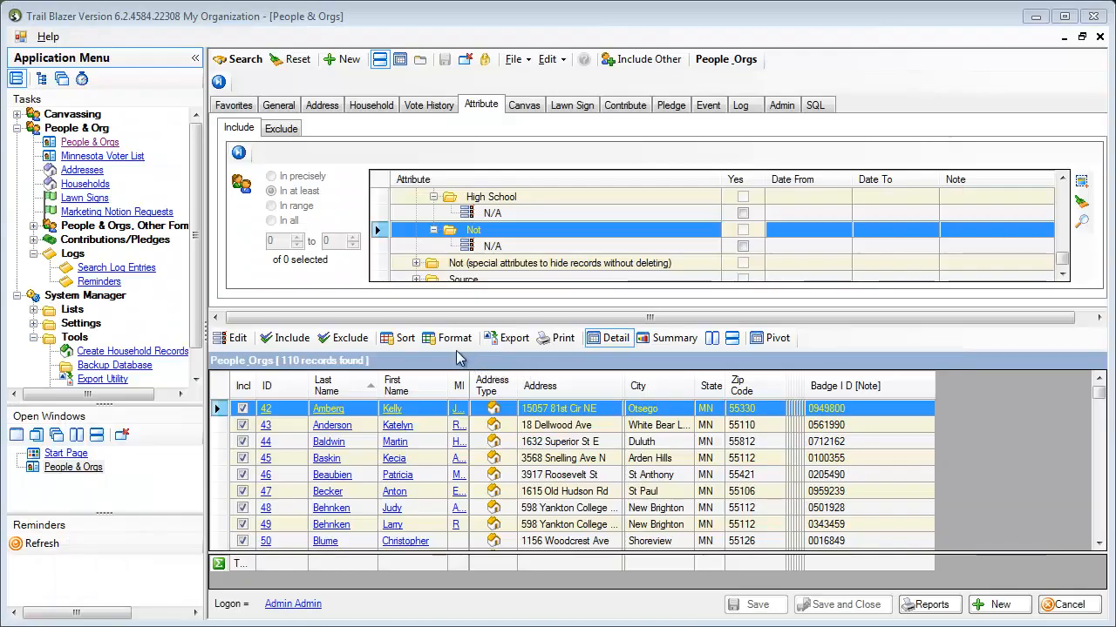
Add Setting columns for the Cat Breed attributes American Curl, American Shorthair and American Wirehair, and widen them to show their full headings
{"action": "left_click", "coordinate": [452, 344]}
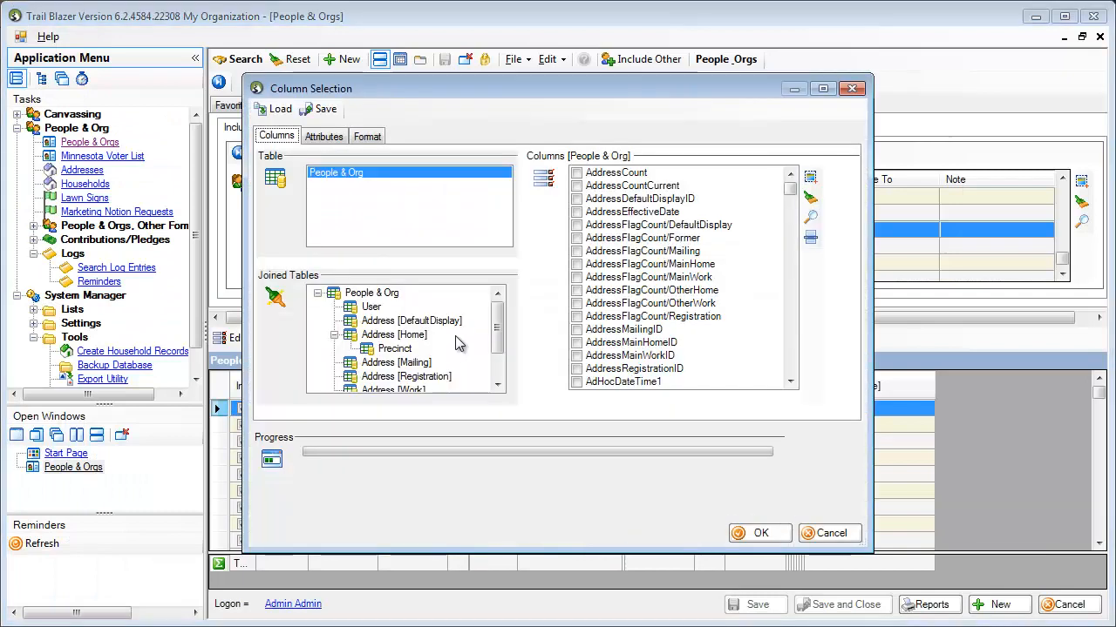
{"action": "left_click", "coordinate": [324, 137]}
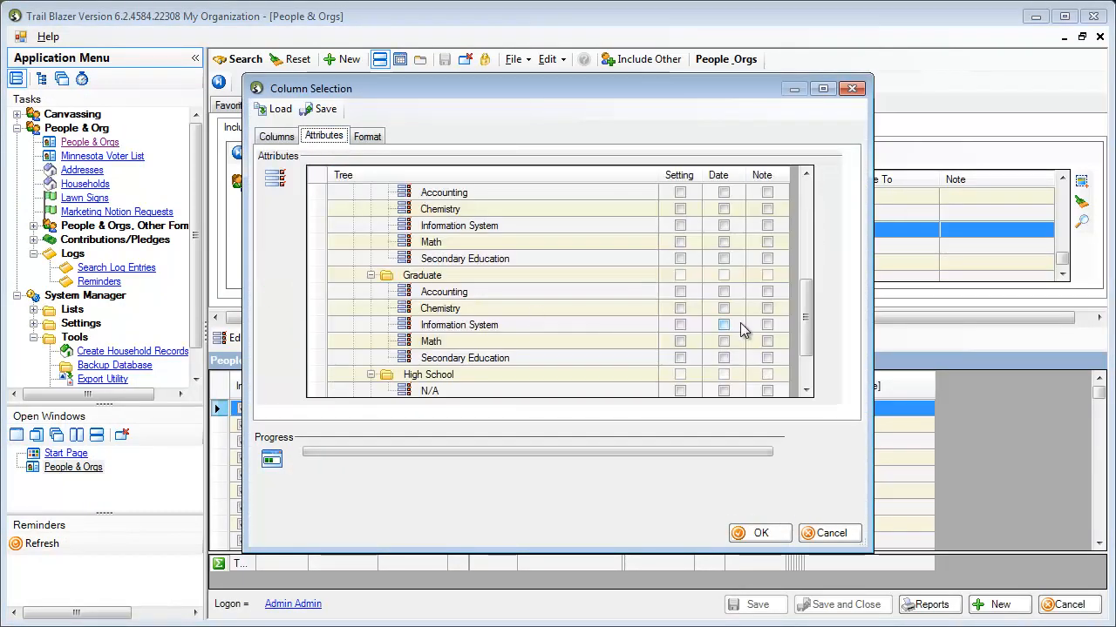
{"action": "left_click_drag", "start_coordinate": [801, 327], "coordinate": [793, 225]}
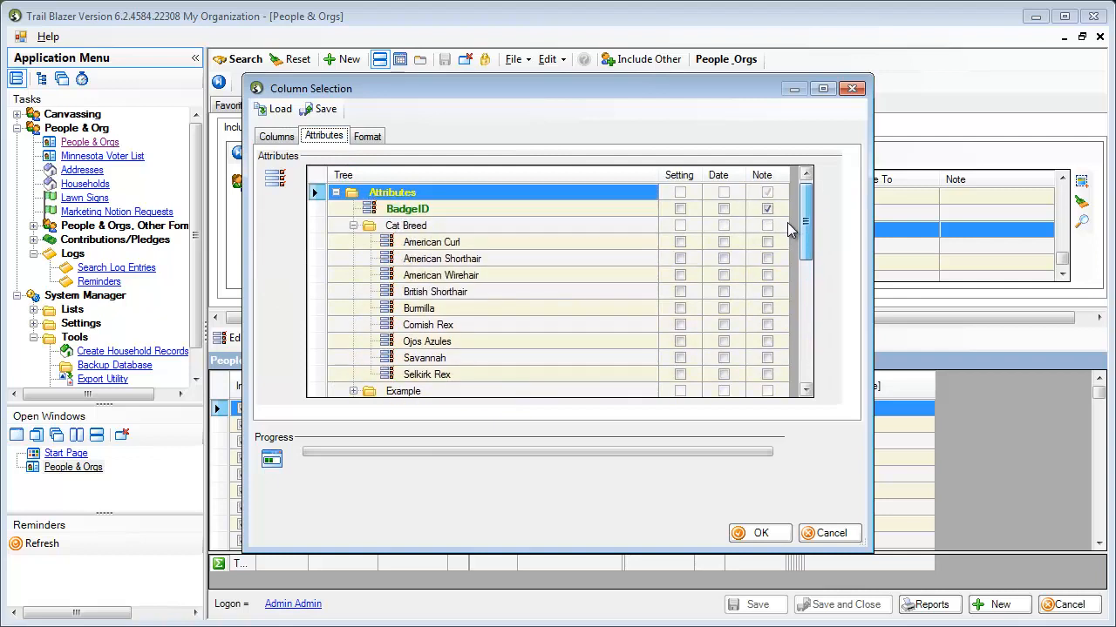
{"action": "left_click", "coordinate": [399, 226]}
{"action": "left_click", "coordinate": [680, 242]}
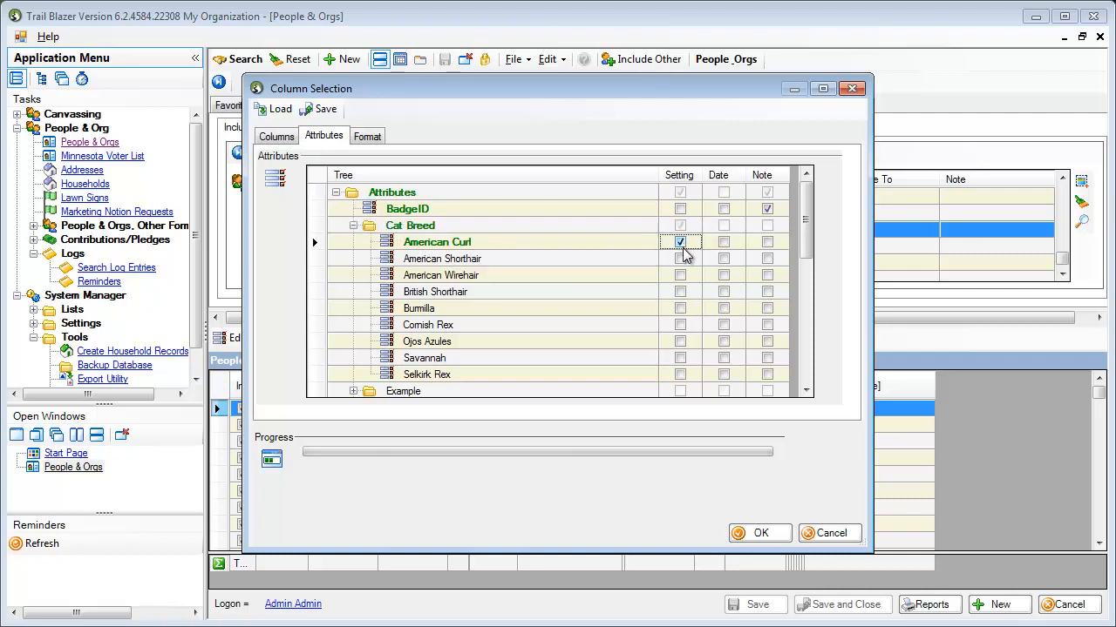
{"action": "left_click", "coordinate": [681, 258]}
{"action": "left_click", "coordinate": [680, 276]}
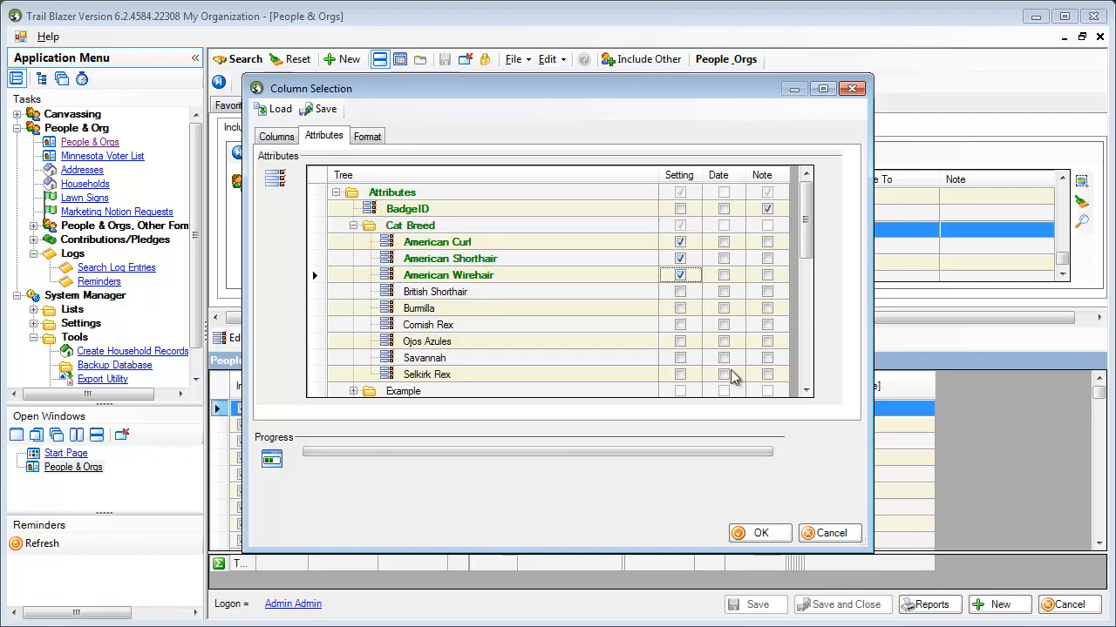
{"action": "left_click", "coordinate": [759, 533]}
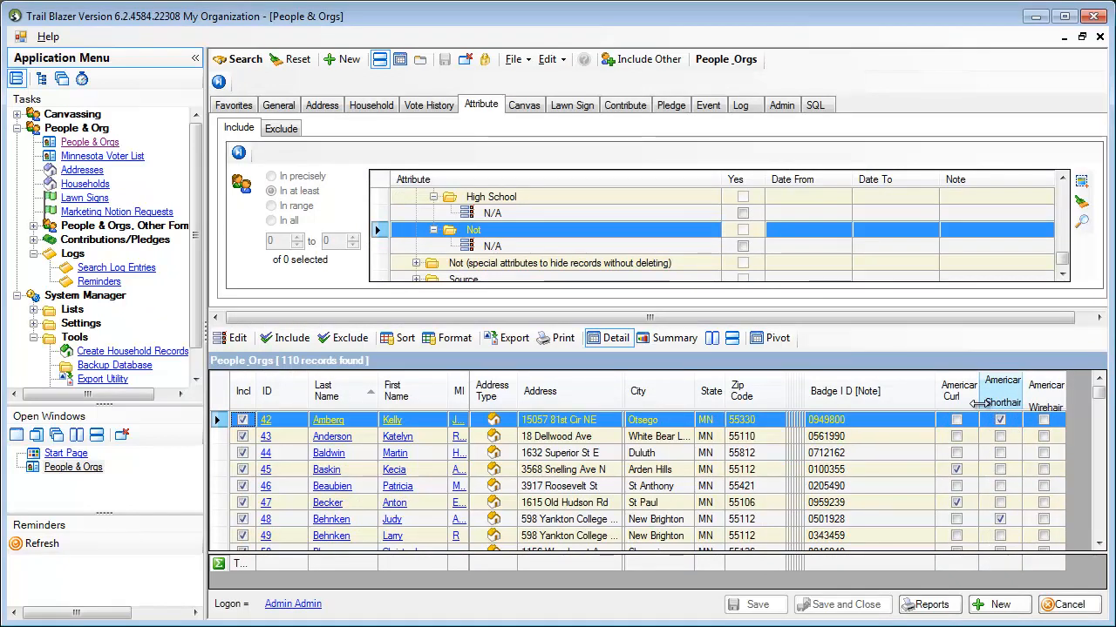
{"action": "left_click_drag", "start_coordinate": [982, 403], "coordinate": [1088, 400]}
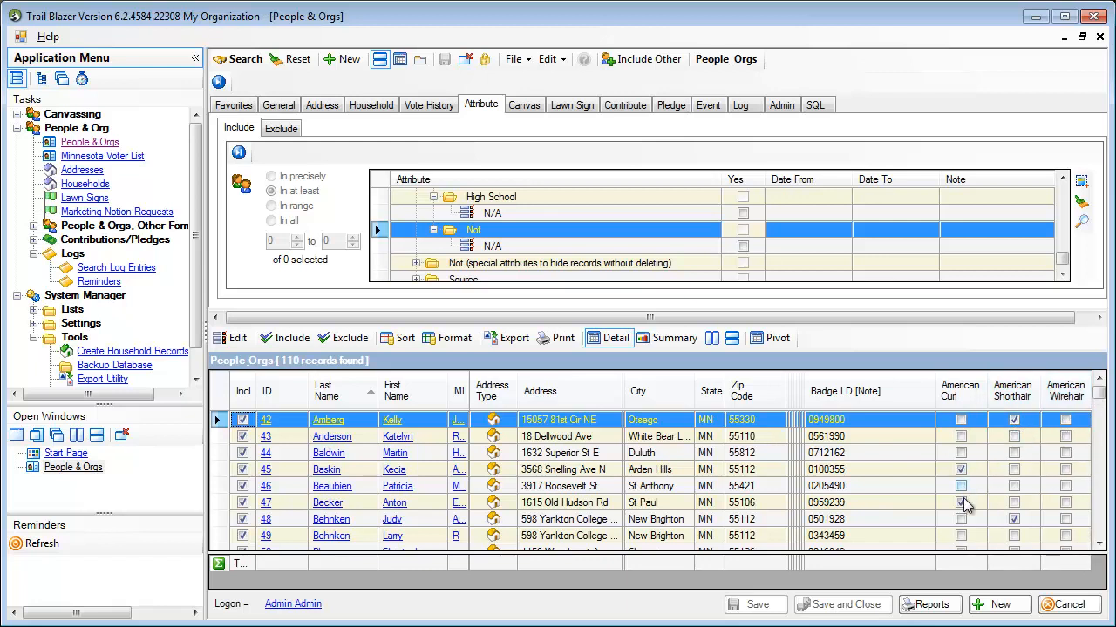